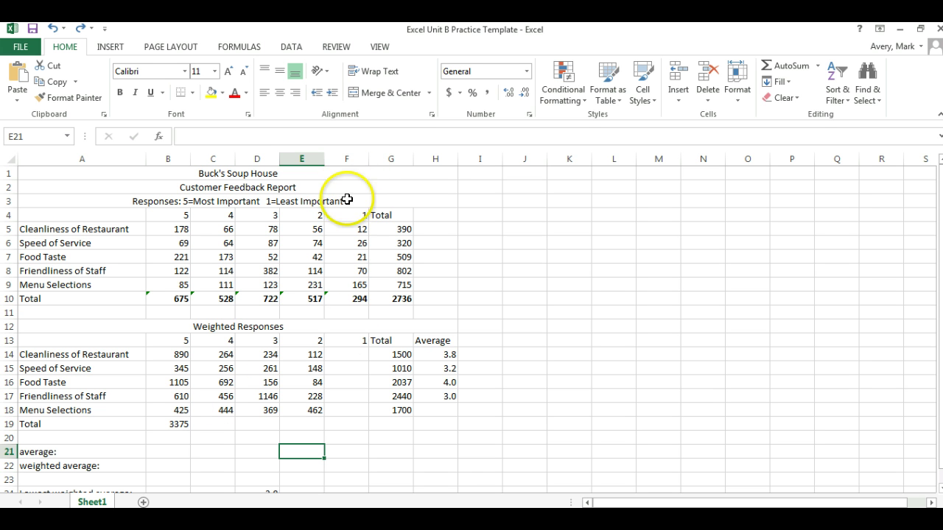
Enter the formula =F5*F4 in F14 for the weighted Cleanliness of Restaurant responses.
{"action": "left_click", "coordinate": [345, 354]}
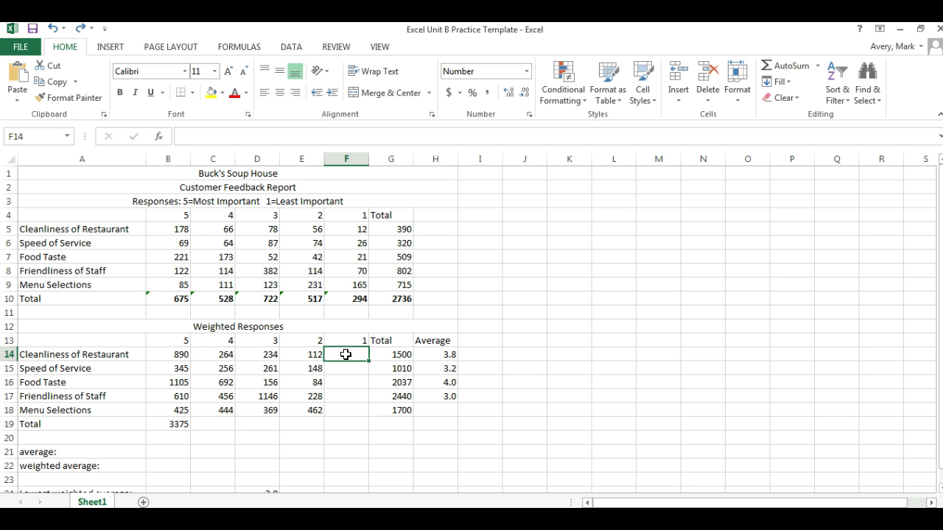
{"action": "type", "text": "="}
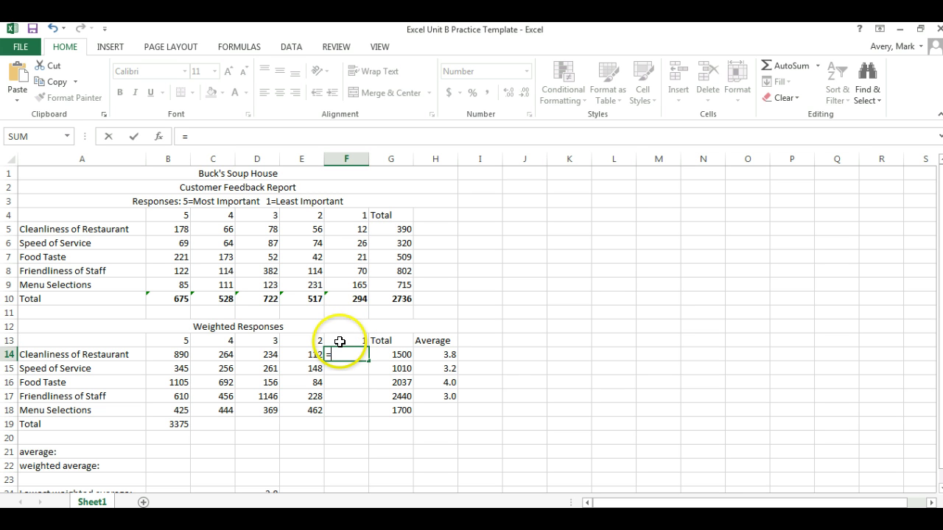
{"action": "left_click", "coordinate": [345, 229]}
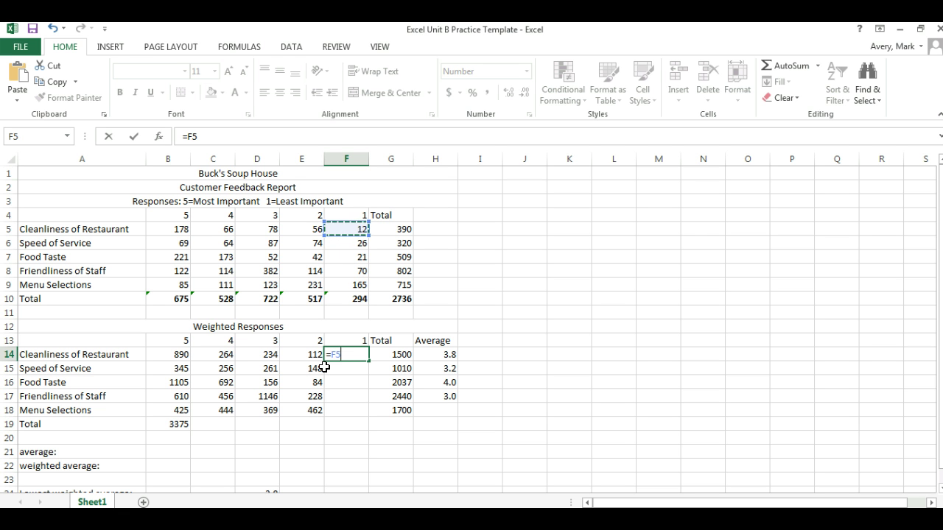
{"action": "type", "text": "*"}
{"action": "left_click", "coordinate": [349, 358]}
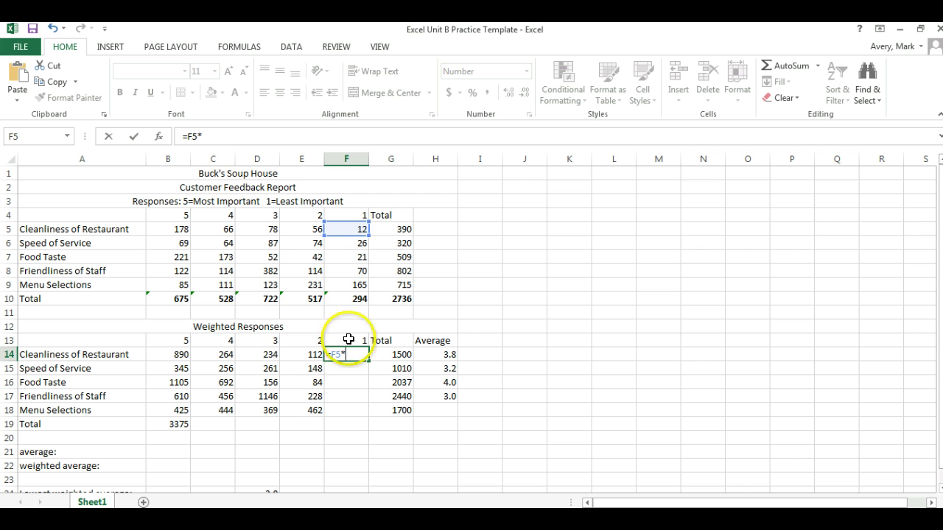
{"action": "left_click", "coordinate": [345, 213]}
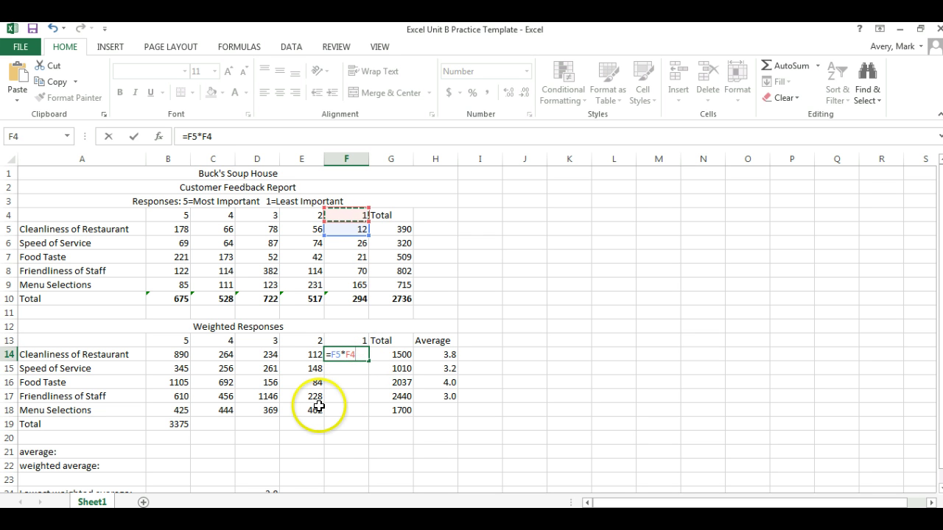
{"action": "key", "text": "Return"}
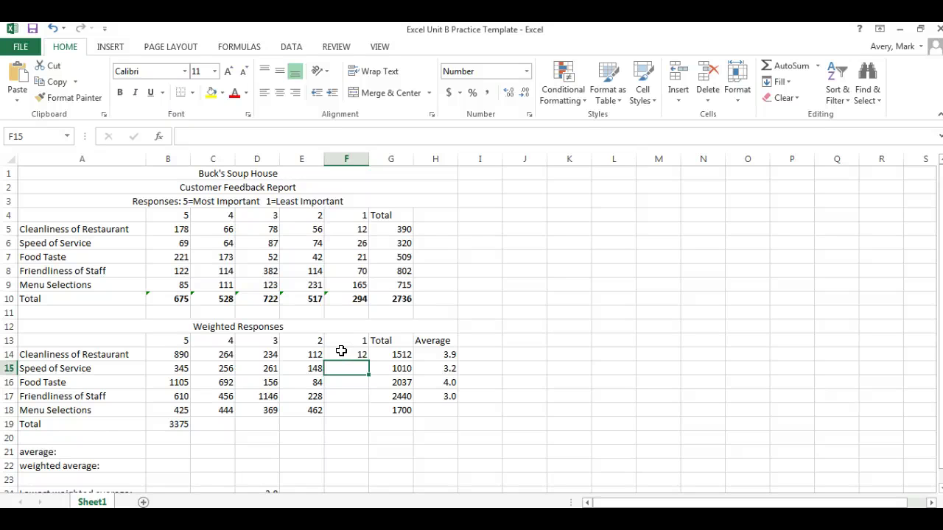
Make the F4 reference in the F14 formula absolute, so it reads =F5*$F$4.
{"action": "left_click", "coordinate": [347, 354]}
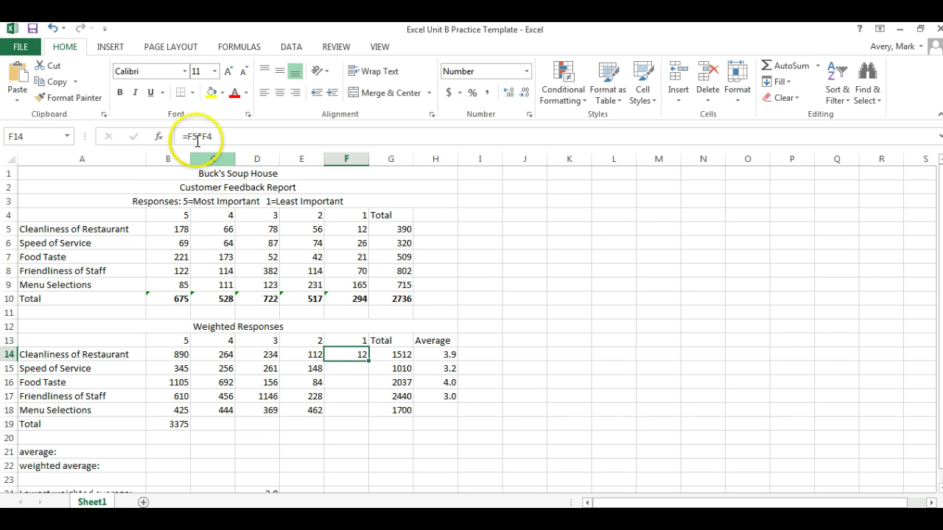
{"action": "left_click", "coordinate": [200, 136]}
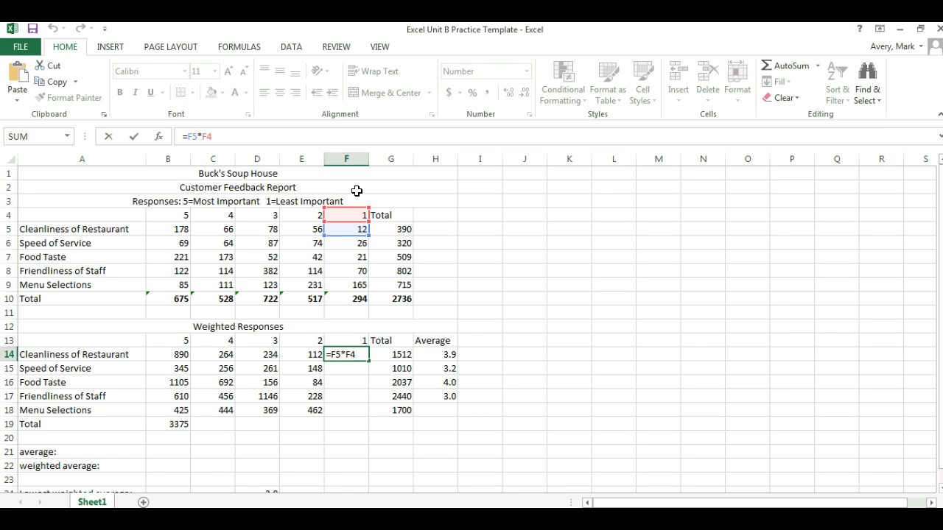
{"action": "type", "text": "$"}
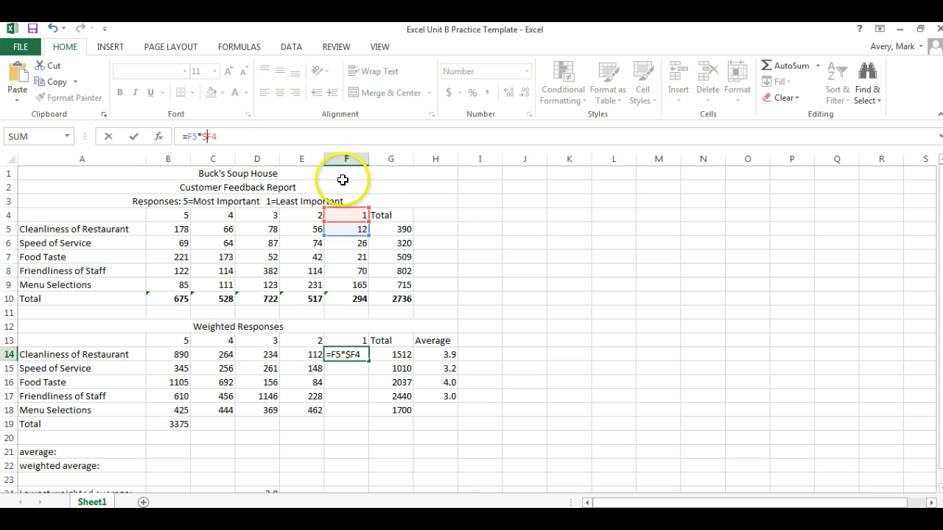
{"action": "left_click", "coordinate": [220, 138]}
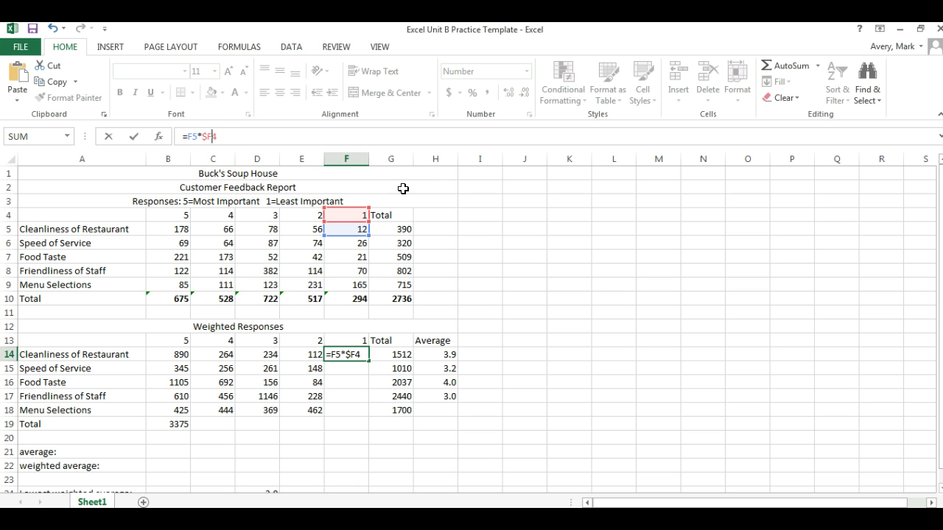
{"action": "type", "text": "$"}
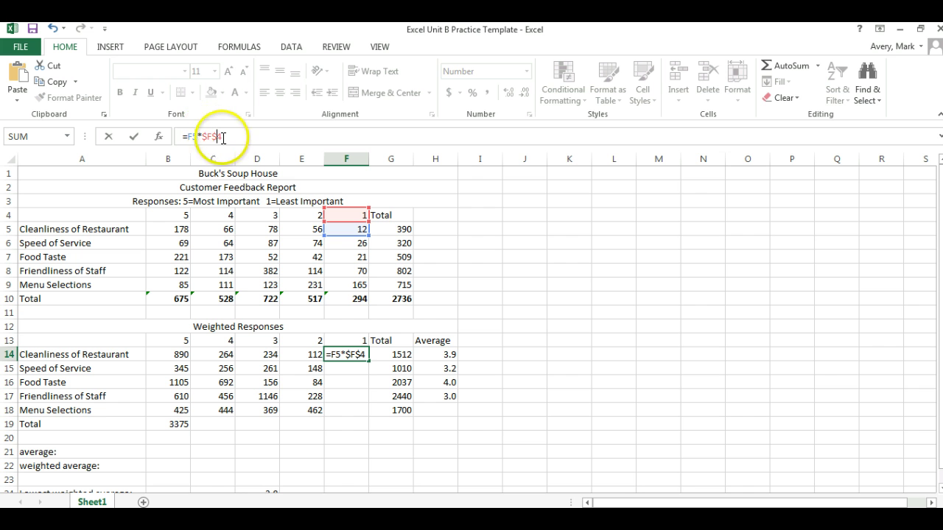
{"action": "left_click", "coordinate": [348, 368]}
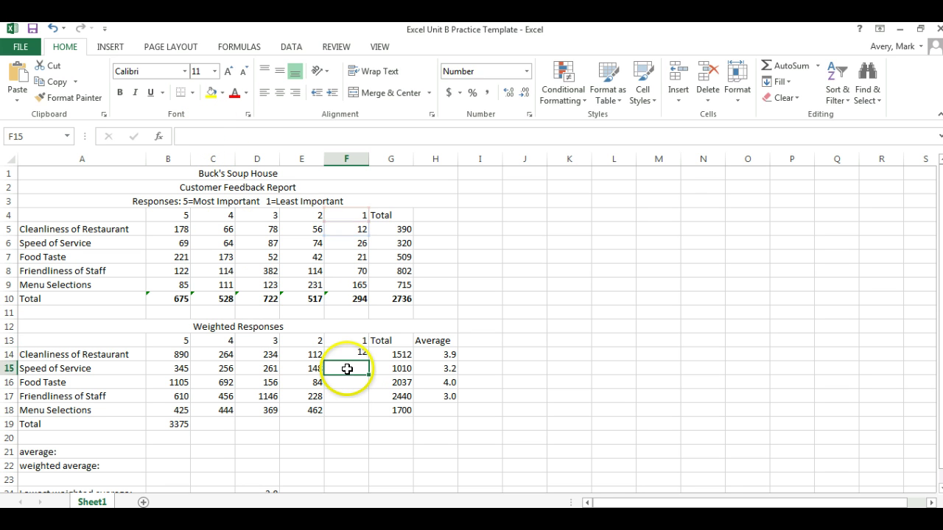
Fill the weighted response formula from F14 down through F18.
{"action": "left_click", "coordinate": [336, 354]}
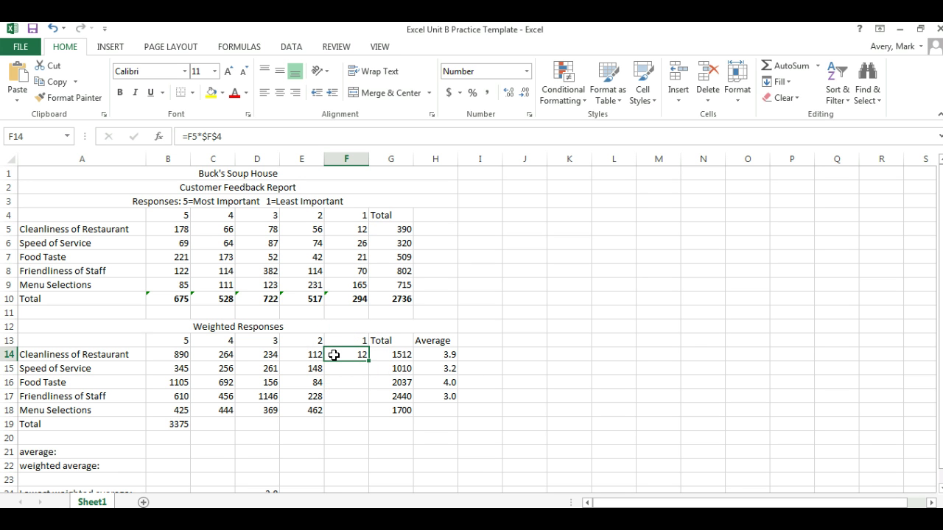
{"action": "left_click", "coordinate": [342, 228]}
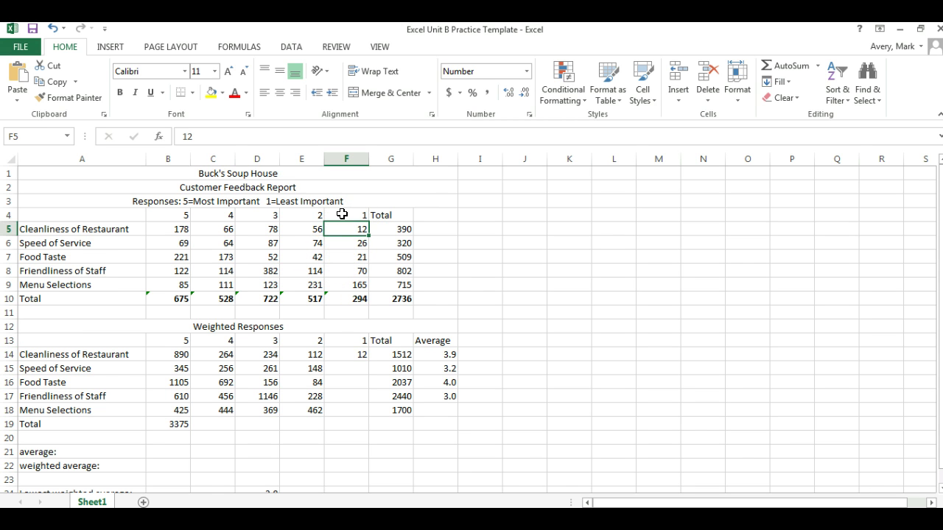
{"action": "left_click", "coordinate": [342, 214]}
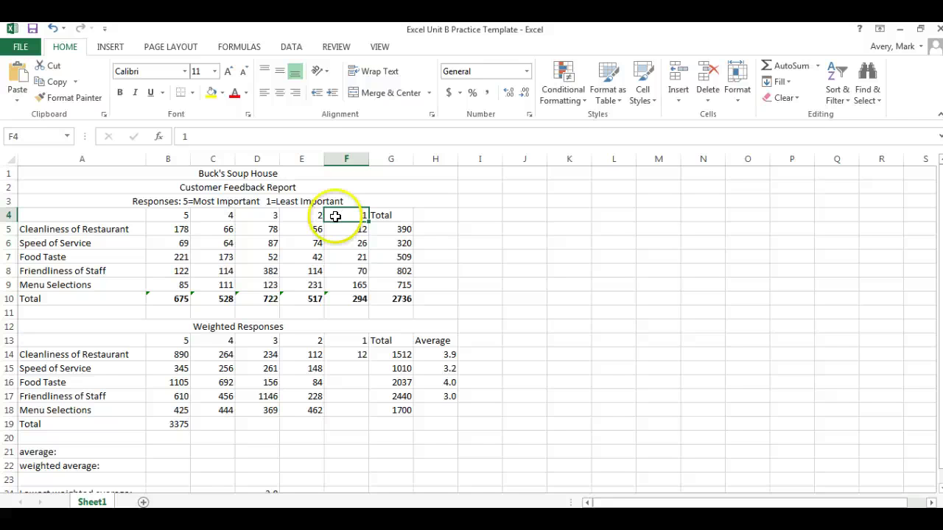
{"action": "left_click", "coordinate": [346, 354]}
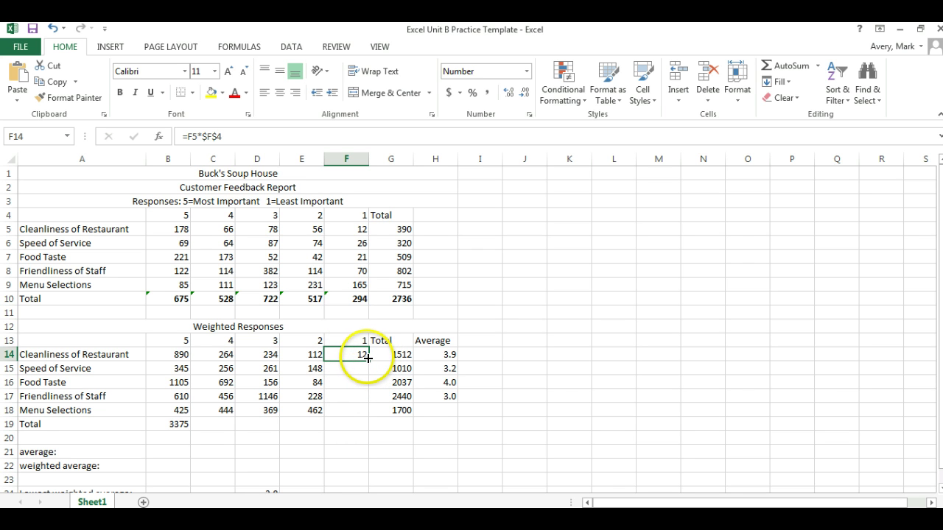
{"action": "left_click_drag", "start_coordinate": [368, 358], "coordinate": [366, 415]}
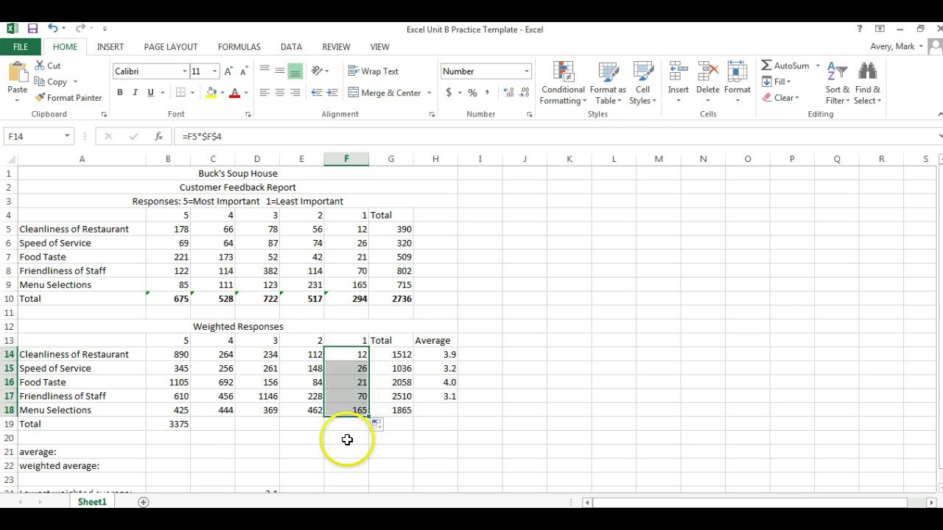
{"action": "left_click", "coordinate": [346, 438]}
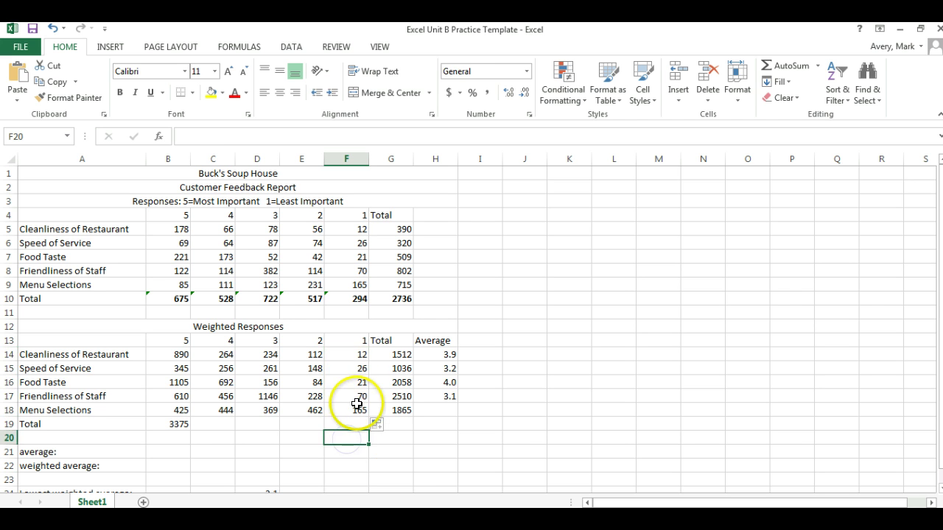
Examine the formulas in F14 through F18 to compare their relative and absolute references.
{"action": "left_click", "coordinate": [349, 355]}
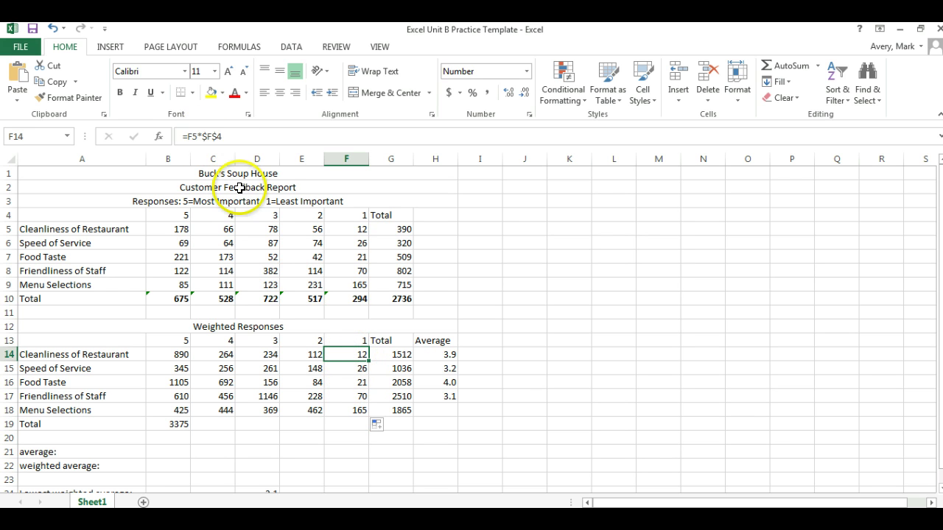
{"action": "left_click", "coordinate": [351, 369]}
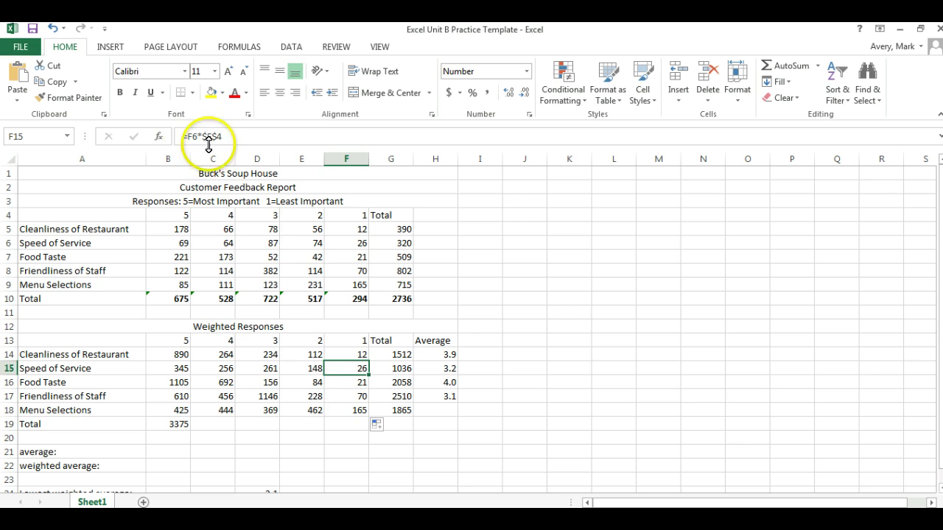
{"action": "left_click", "coordinate": [349, 355]}
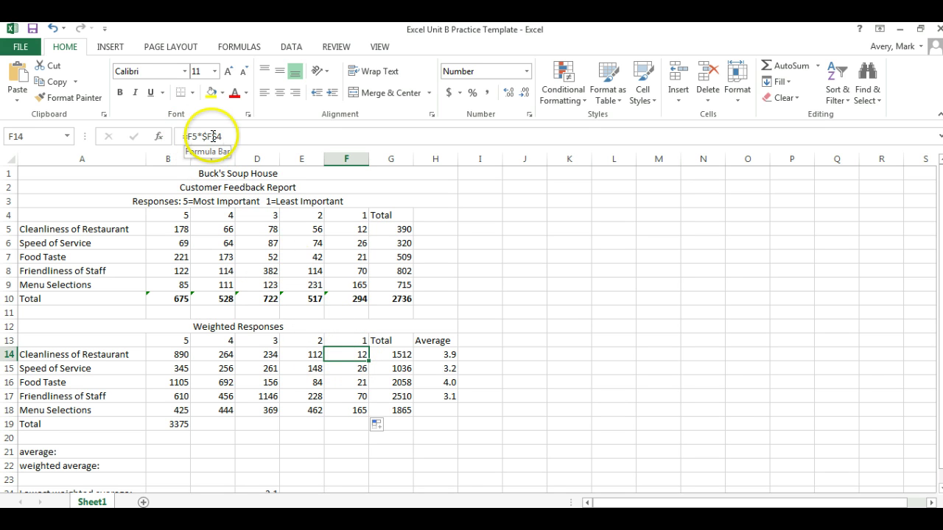
{"action": "left_click", "coordinate": [355, 367]}
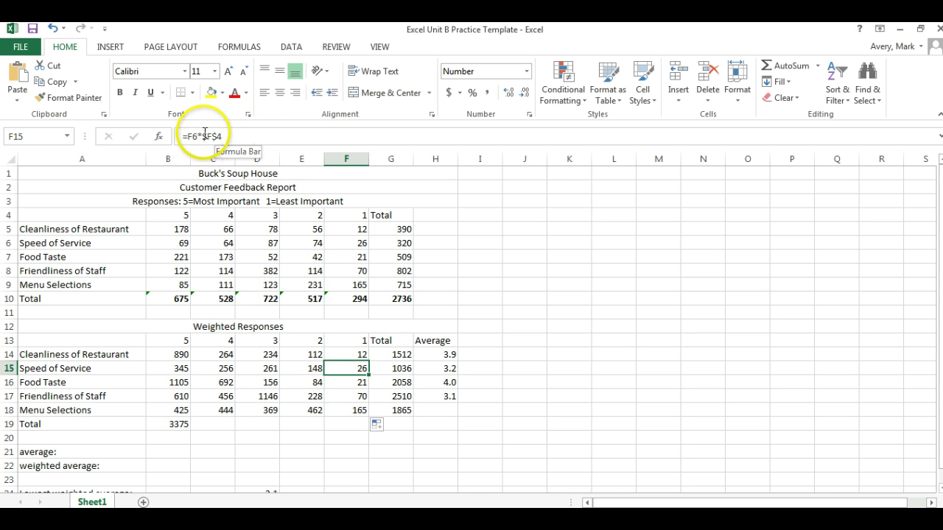
{"action": "left_click", "coordinate": [351, 382]}
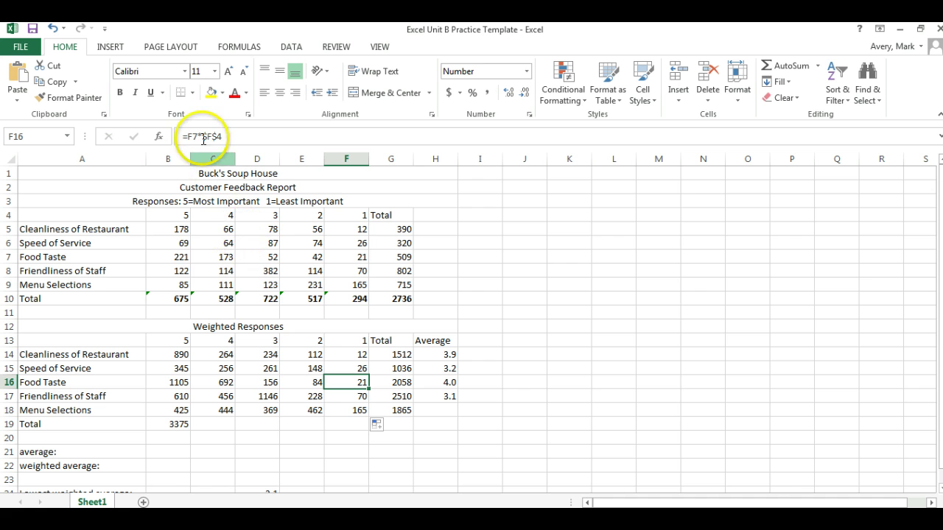
{"action": "left_click", "coordinate": [355, 396]}
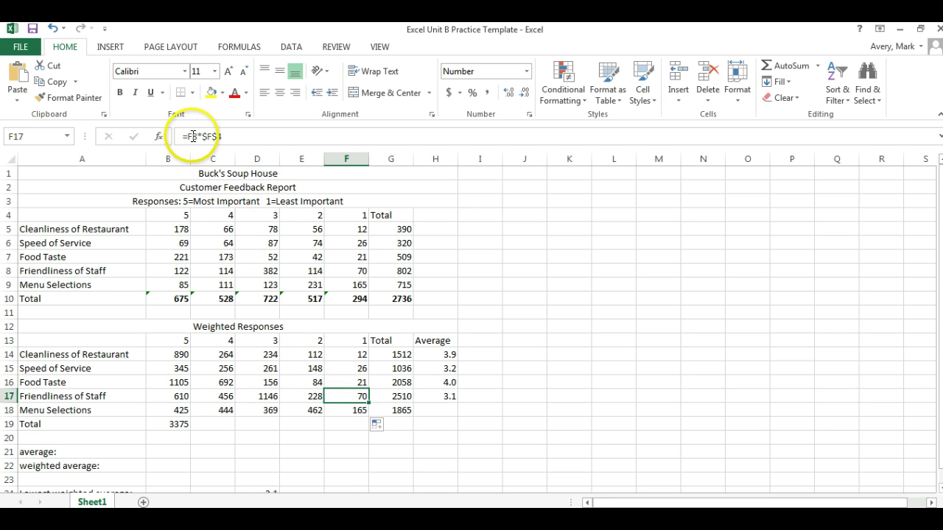
{"action": "left_click", "coordinate": [347, 410]}
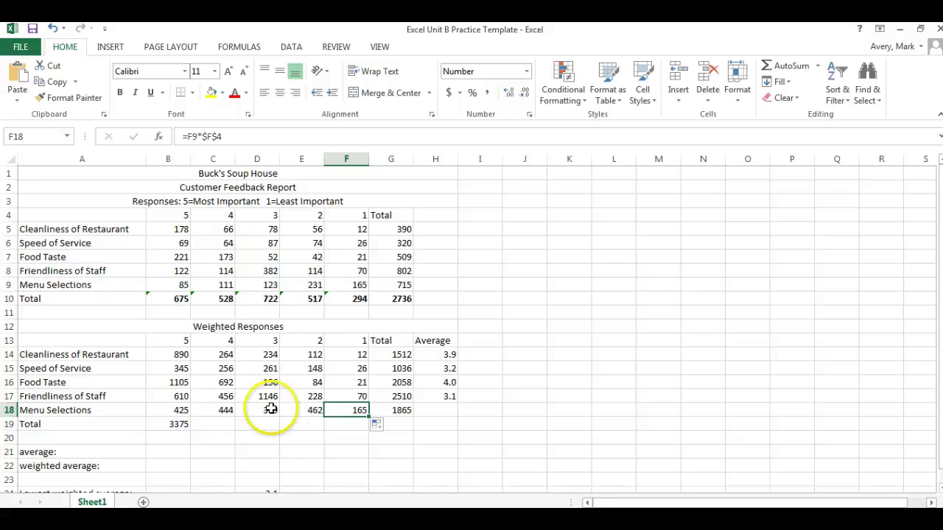
Fill the weighted responses total formula from B19 across to G19.
{"action": "left_click", "coordinate": [175, 424]}
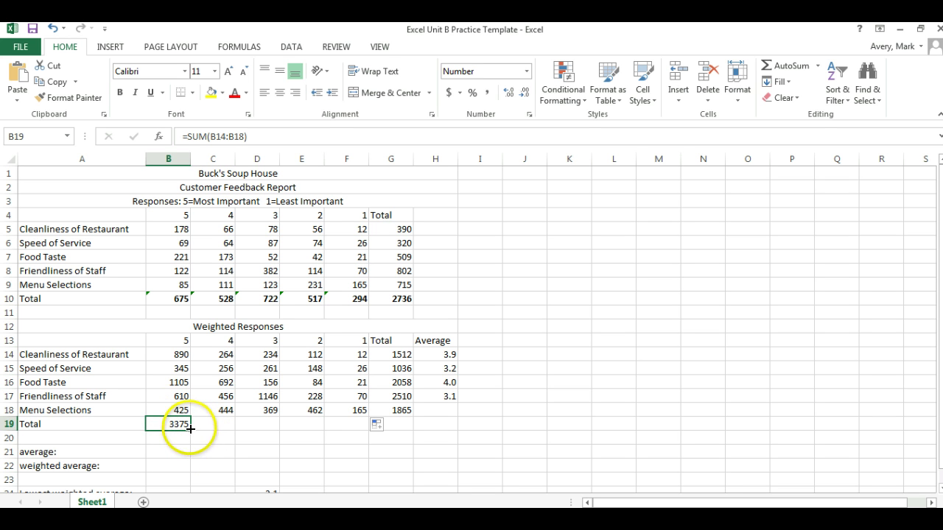
{"action": "left_click_drag", "start_coordinate": [190, 428], "coordinate": [402, 433]}
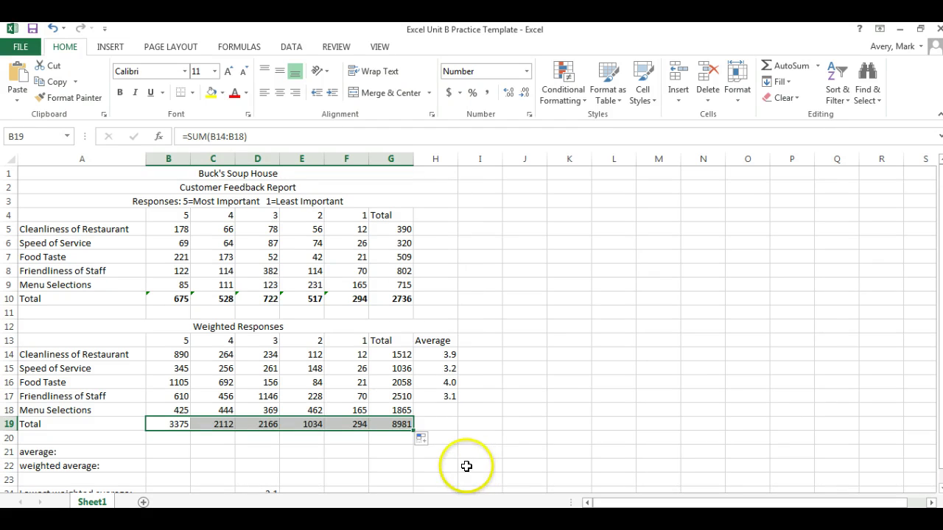
{"action": "left_click", "coordinate": [440, 410]}
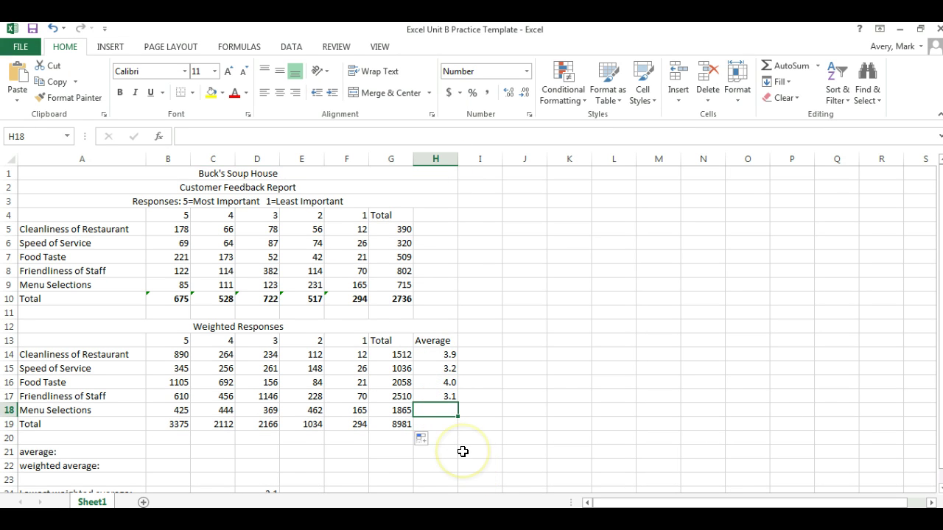
{"action": "type", "text": "="}
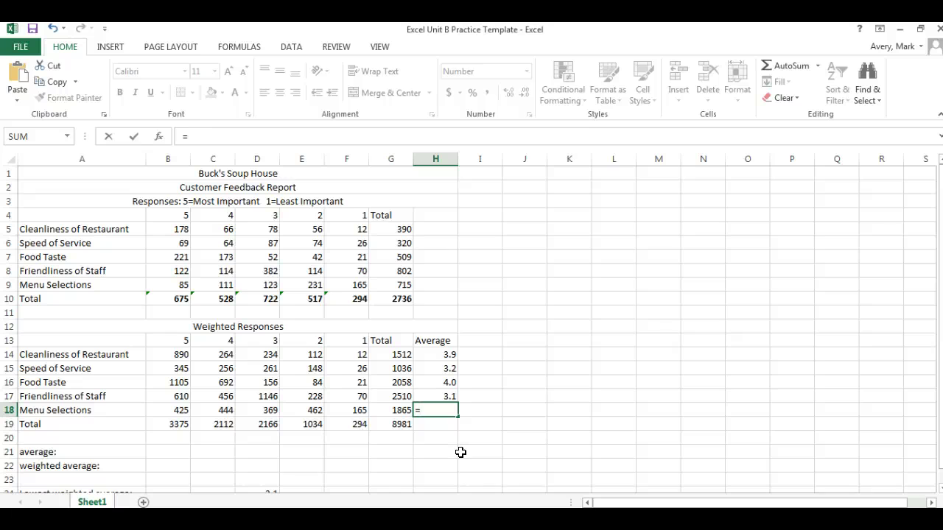
{"action": "left_click", "coordinate": [454, 447]}
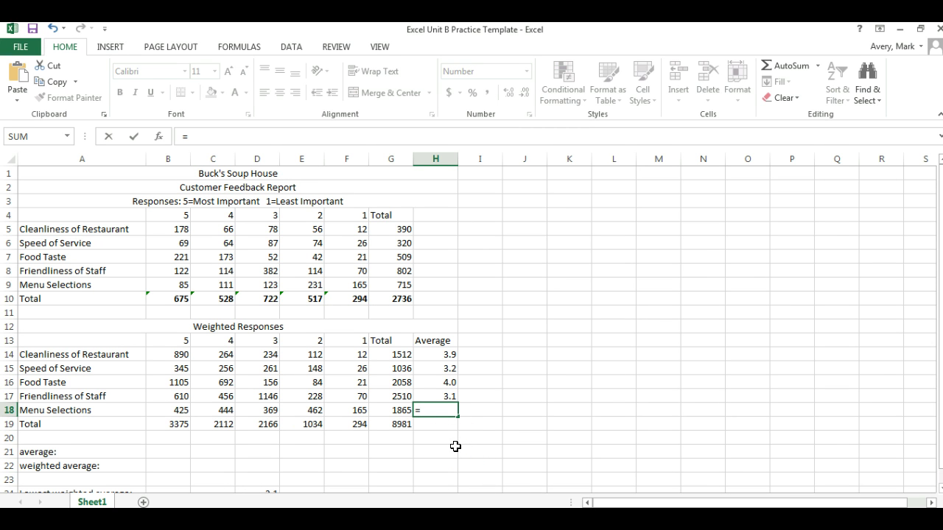
{"action": "left_click", "coordinate": [402, 410]}
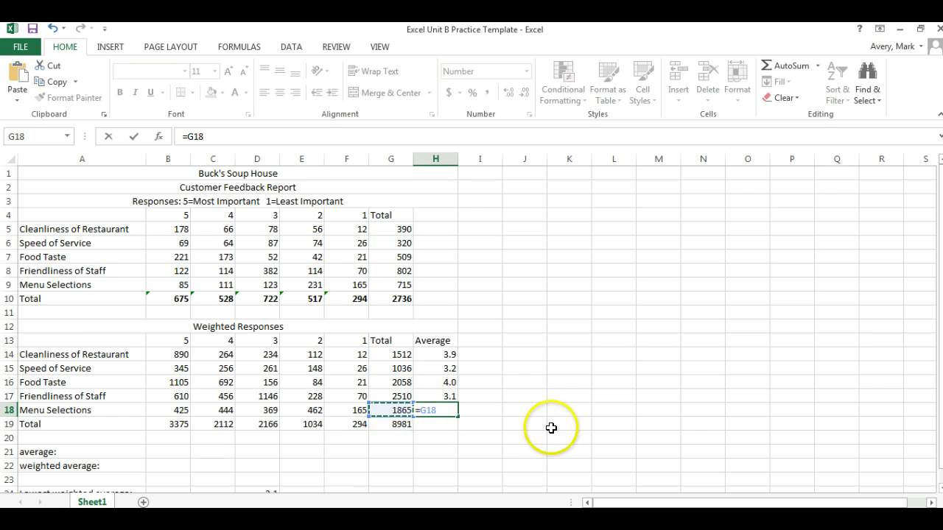
{"action": "type", "text": "/"}
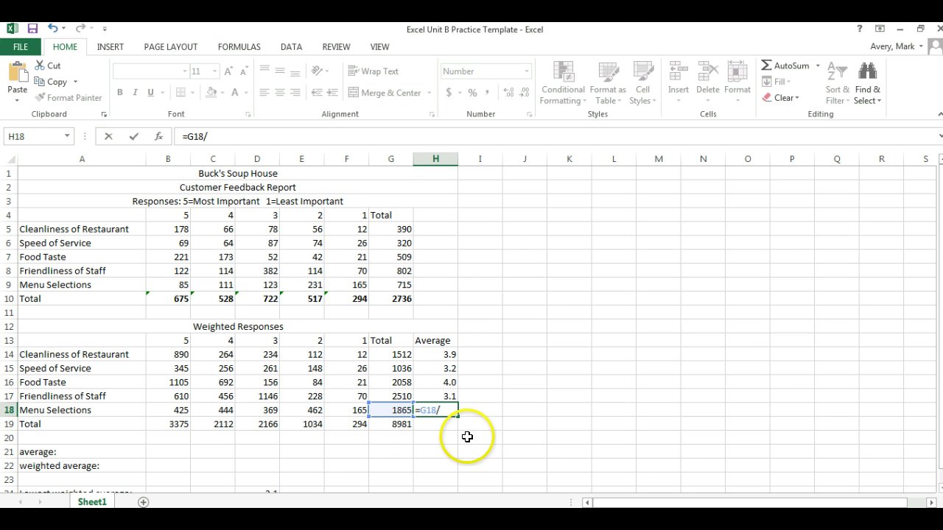
{"action": "left_click", "coordinate": [398, 284]}
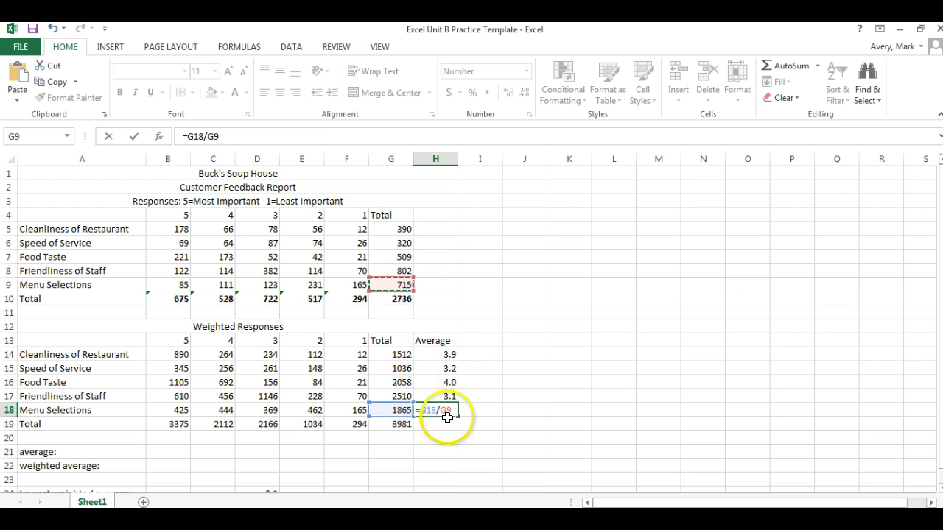
{"action": "left_click", "coordinate": [51, 29]}
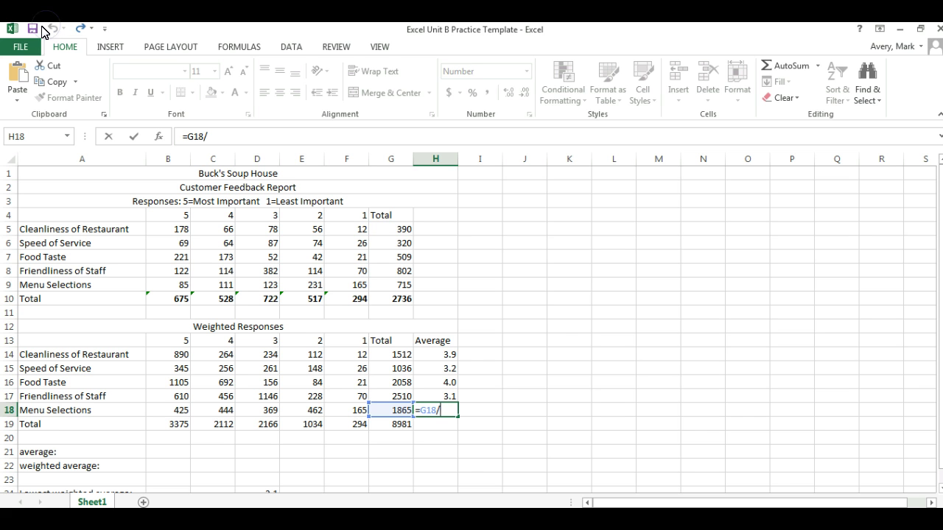
{"action": "key", "text": "BackSpace"}
{"action": "key", "text": "BackSpace"}
{"action": "key", "text": "BackSpace"}
{"action": "key", "text": "BackSpace"}
{"action": "key", "text": "BackSpace"}
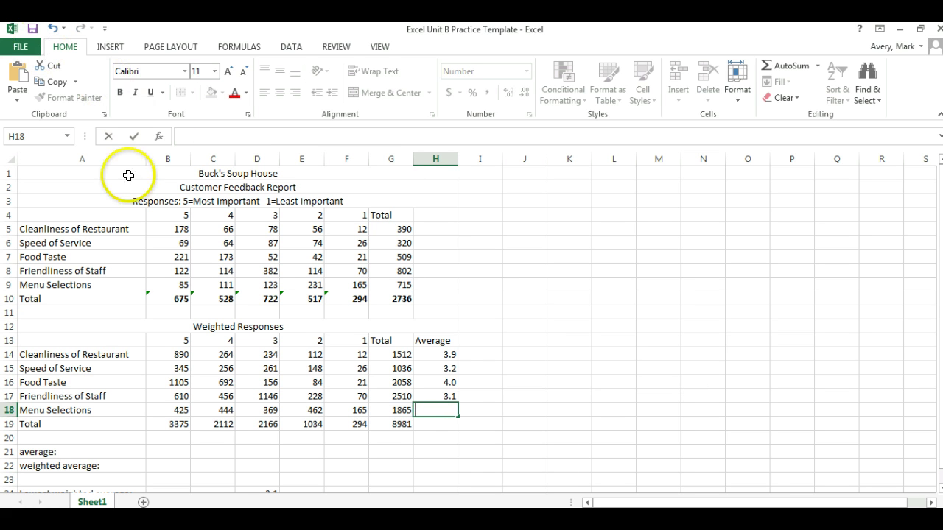
Calculate the Menu Selections average in H18 with the formula =G18/G9.
{"action": "left_click", "coordinate": [425, 447]}
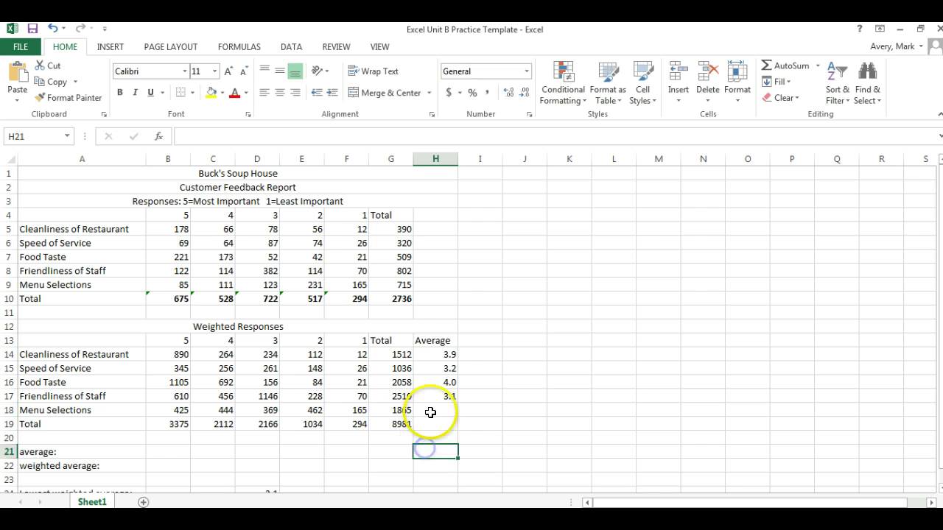
{"action": "left_click", "coordinate": [430, 410]}
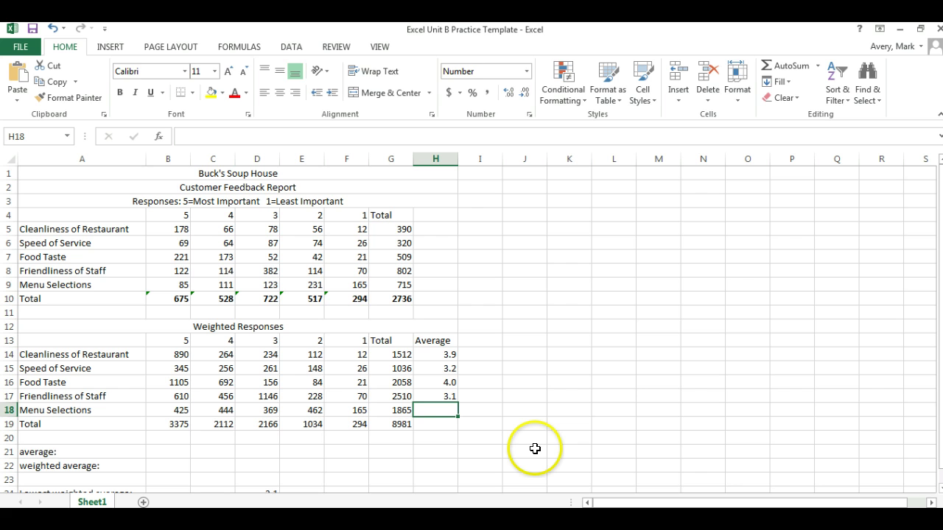
{"action": "type", "text": "="}
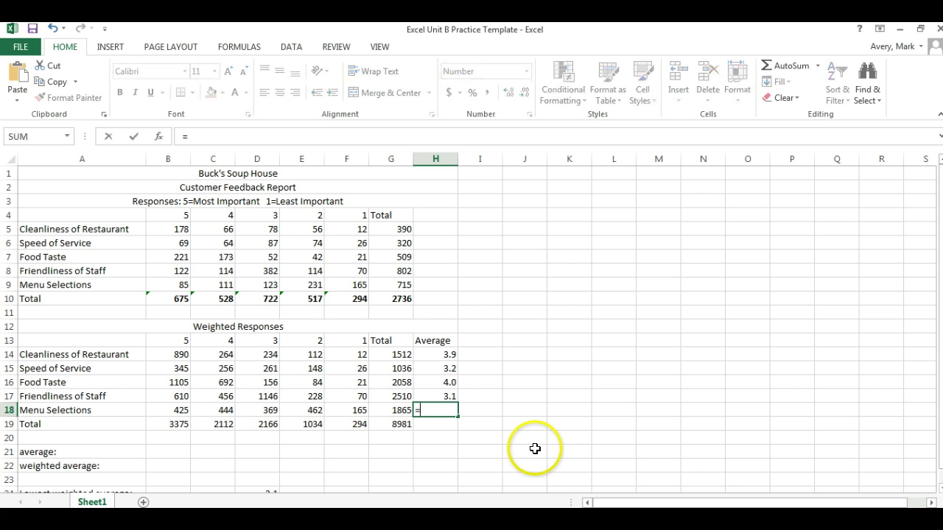
{"action": "left_click", "coordinate": [399, 409]}
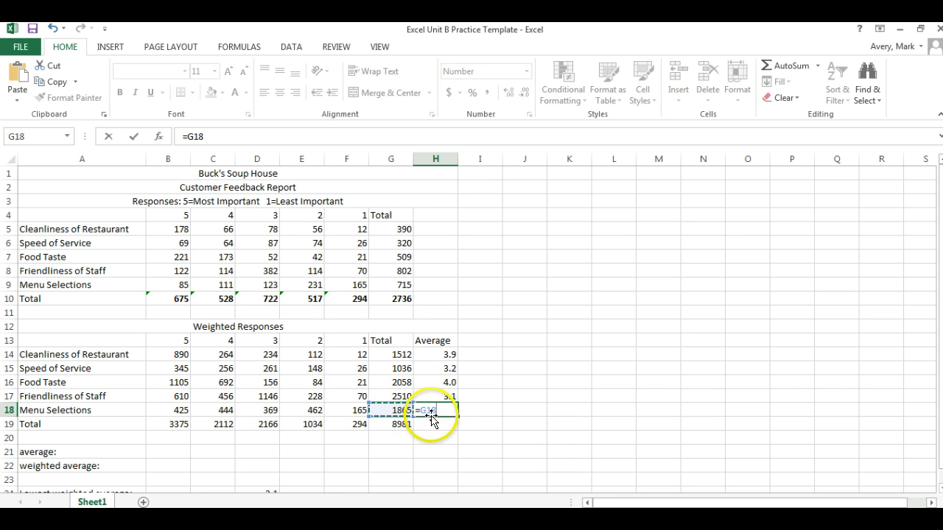
{"action": "type", "text": "/"}
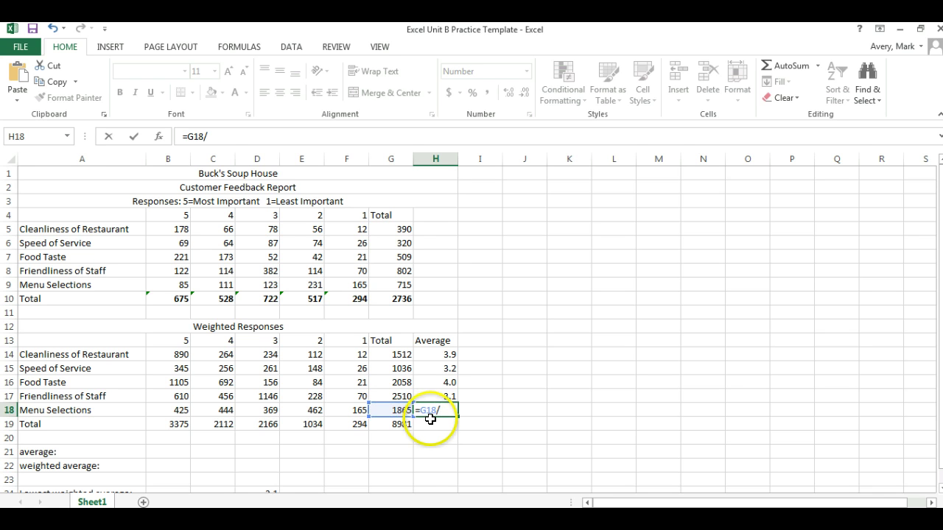
{"action": "left_click", "coordinate": [388, 284]}
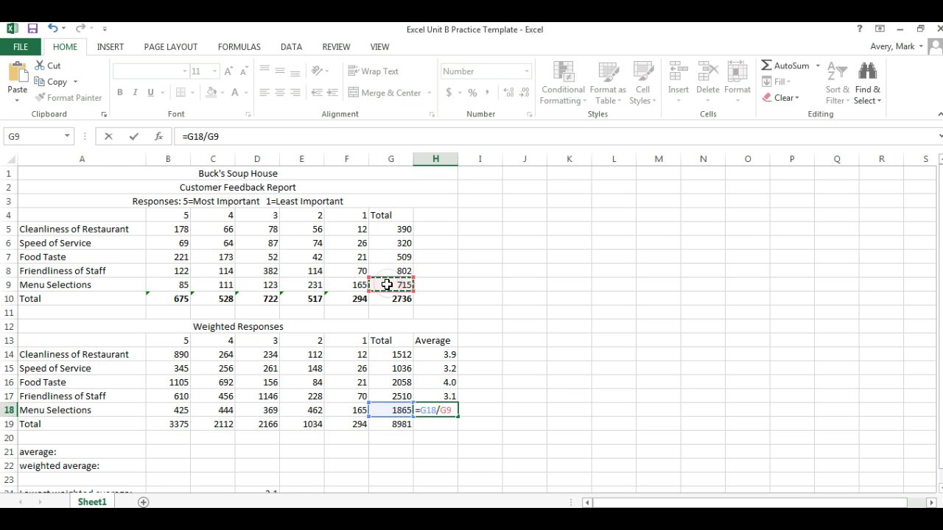
{"action": "key", "text": "Return"}
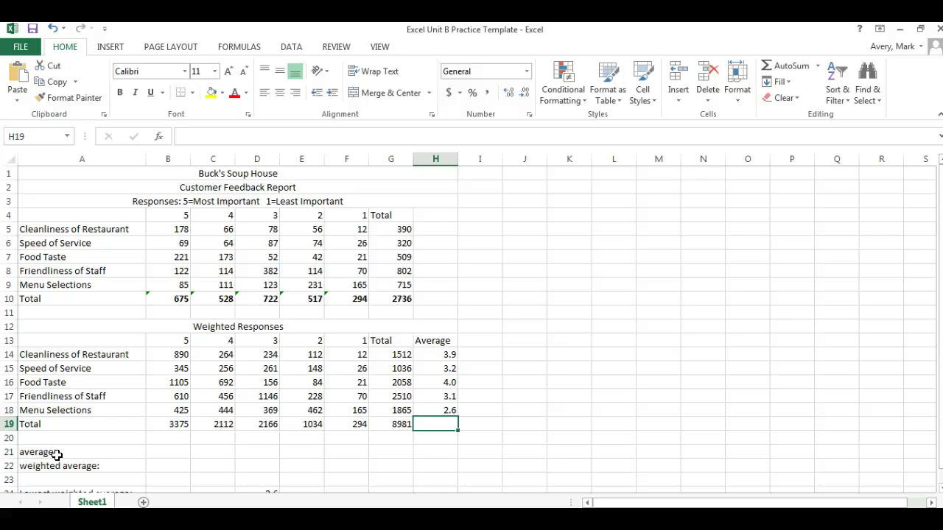
Change the A21 label to "Average of all departments:" and enter =AVERAGE(H14:H18) in D21.
{"action": "left_click", "coordinate": [57, 453]}
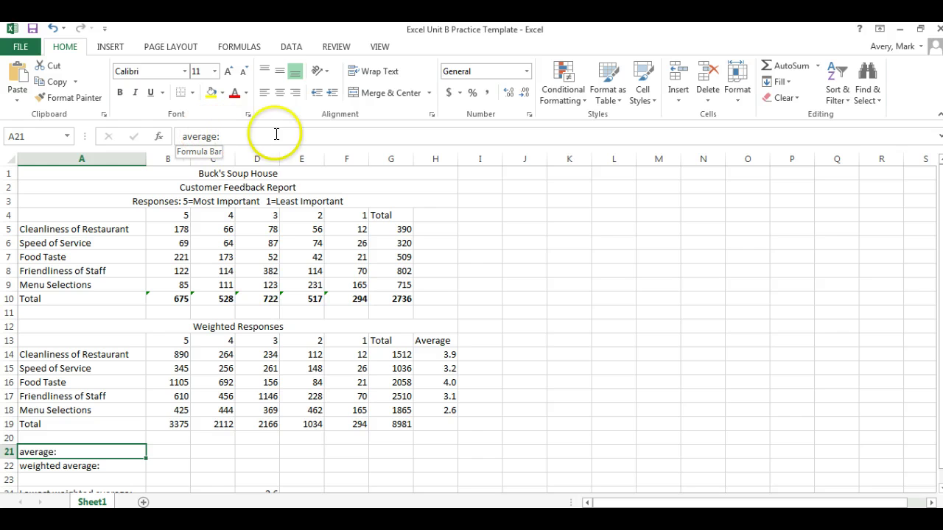
{"action": "left_click", "coordinate": [220, 137]}
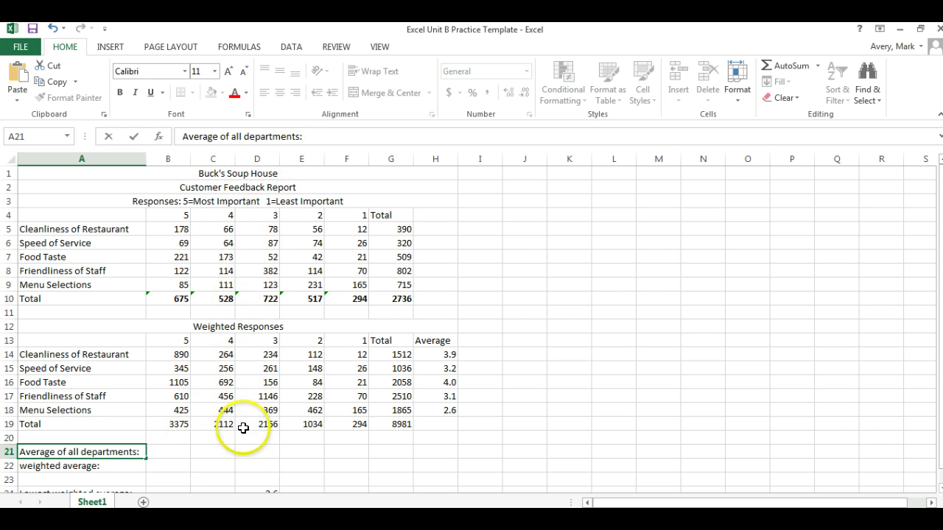
{"action": "left_click", "coordinate": [263, 447]}
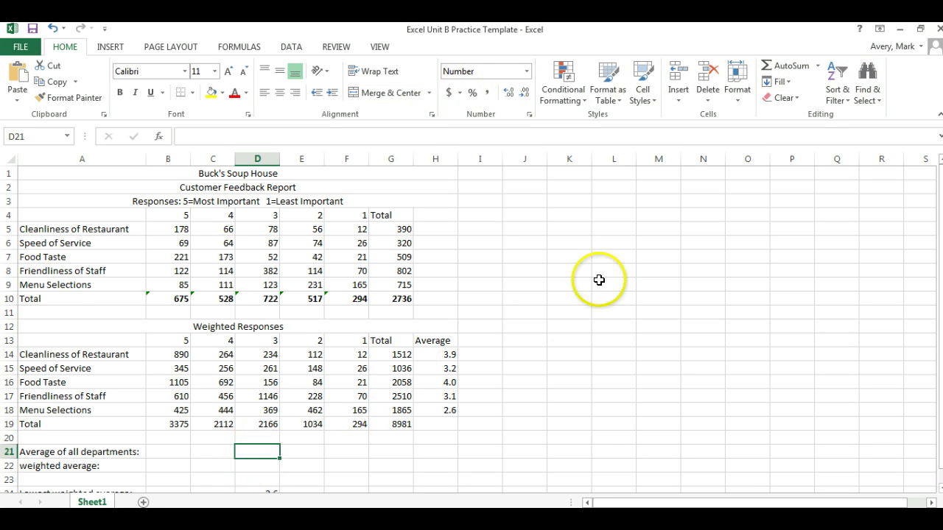
{"action": "left_click", "coordinate": [817, 66]}
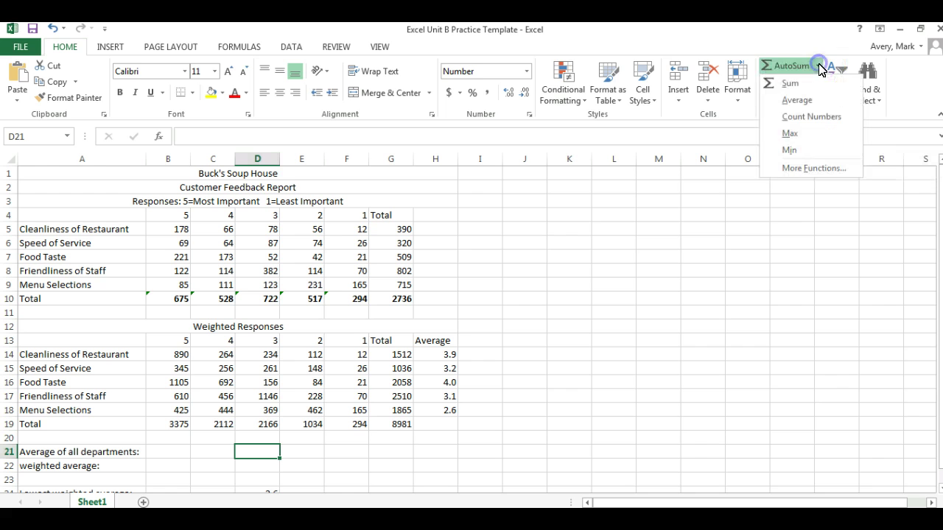
{"action": "left_click", "coordinate": [798, 100]}
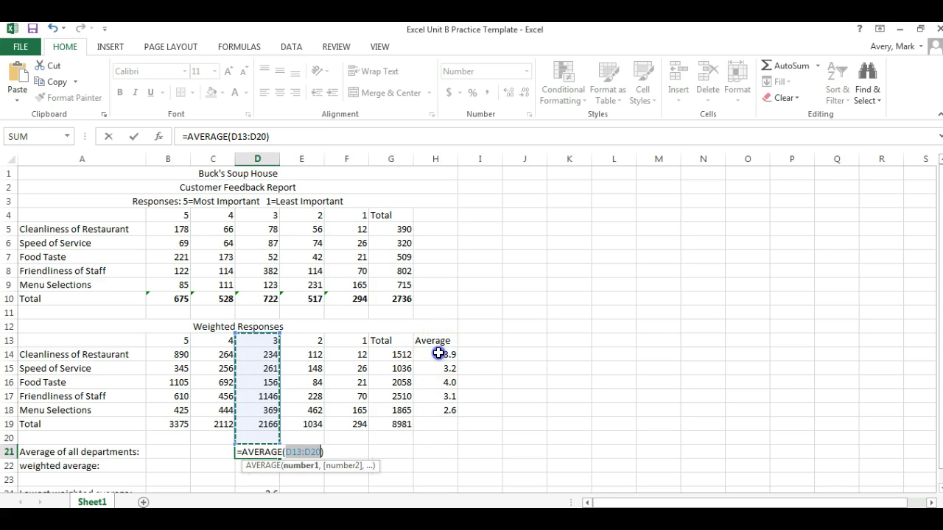
{"action": "left_click_drag", "start_coordinate": [438, 353], "coordinate": [435, 411]}
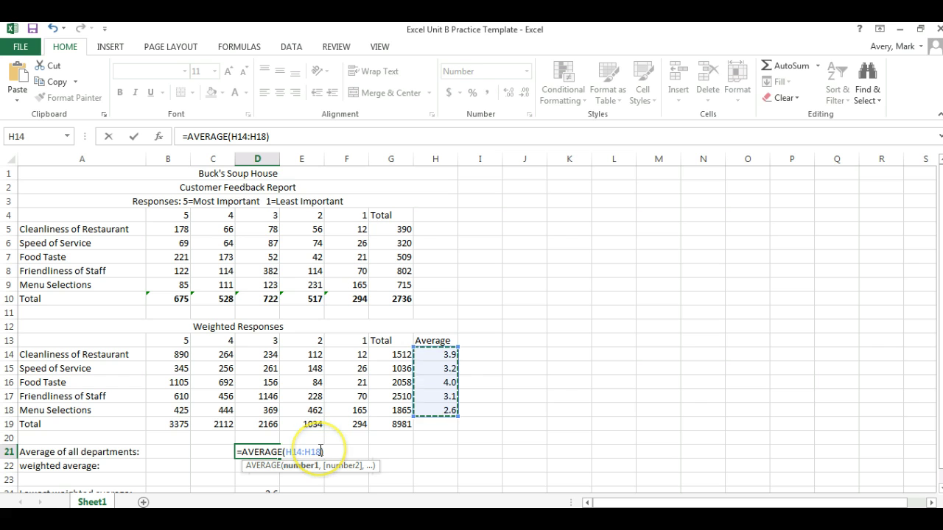
{"action": "key", "text": "Return"}
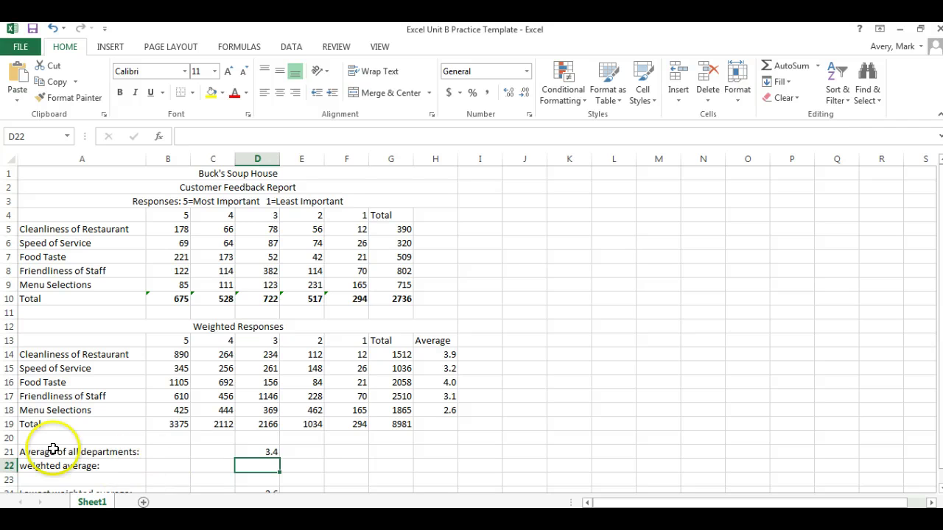
Change the label in A22 to "Highest weighted average:".
{"action": "left_click", "coordinate": [91, 470]}
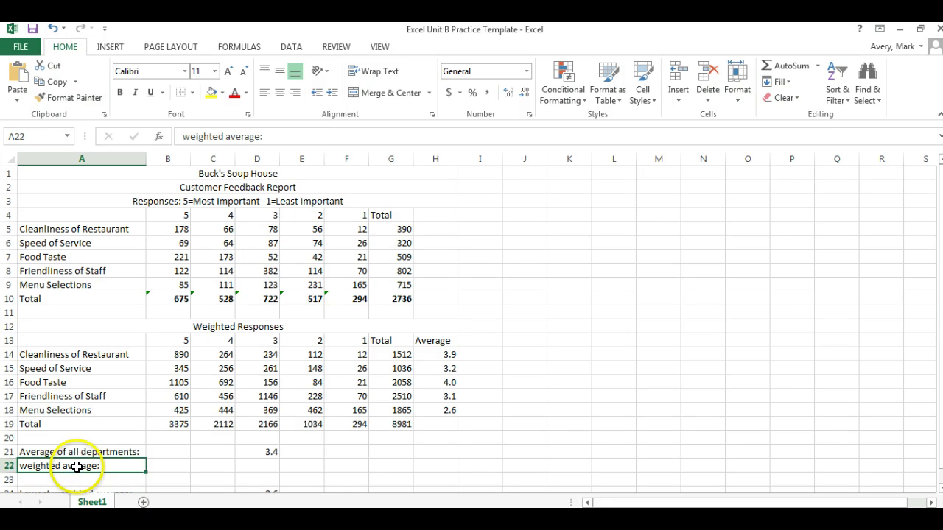
{"action": "left_click", "coordinate": [183, 137]}
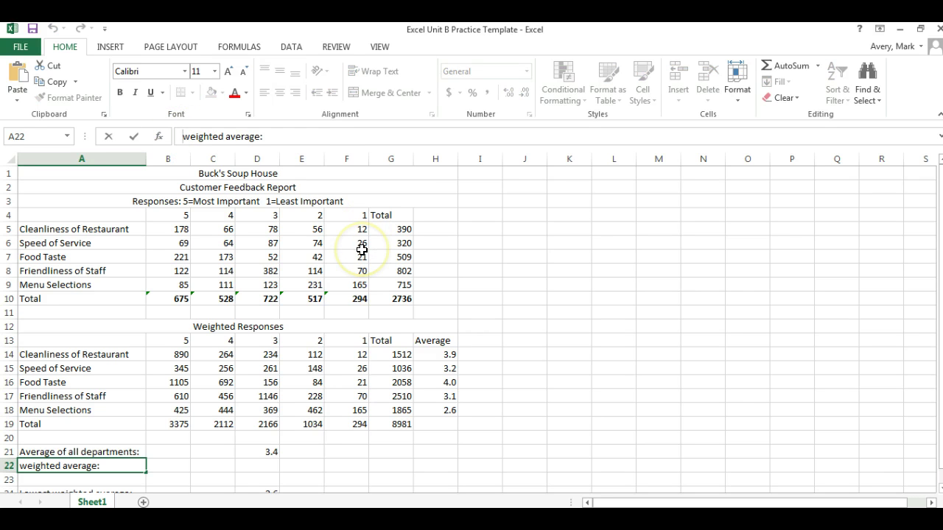
{"action": "type", "text": "highest"}
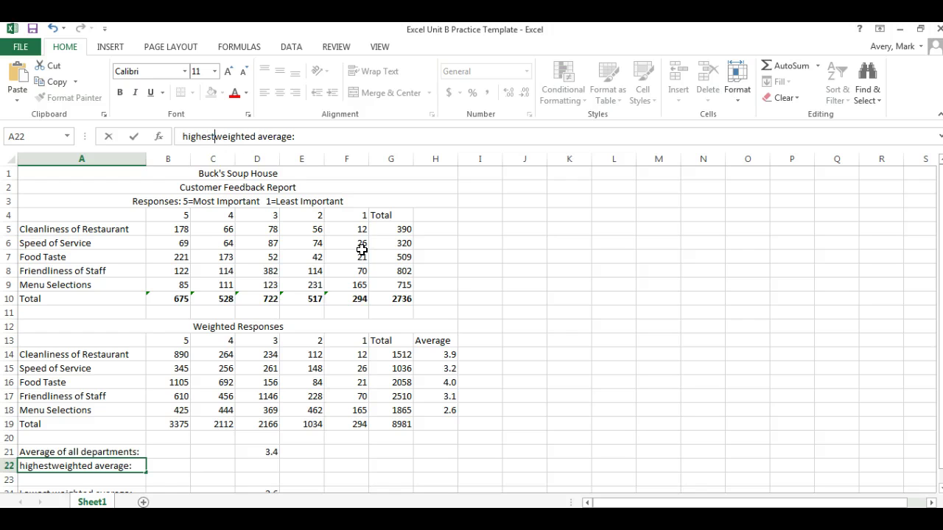
{"action": "key", "text": "BackSpace"}
{"action": "key", "text": "BackSpace"}
{"action": "key", "text": "BackSpace"}
{"action": "key", "text": "BackSpace"}
{"action": "key", "text": "BackSpace"}
{"action": "type", "text": "High"}
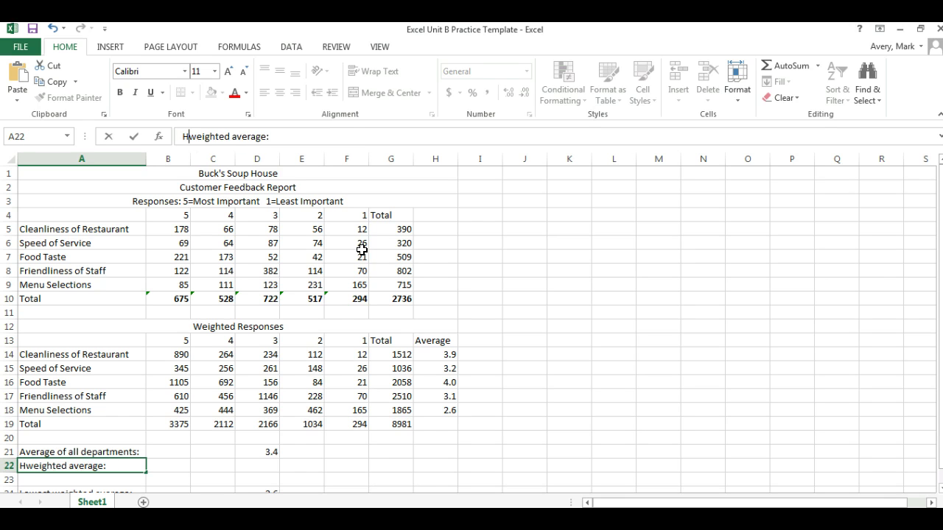
{"action": "type", "text": "est"}
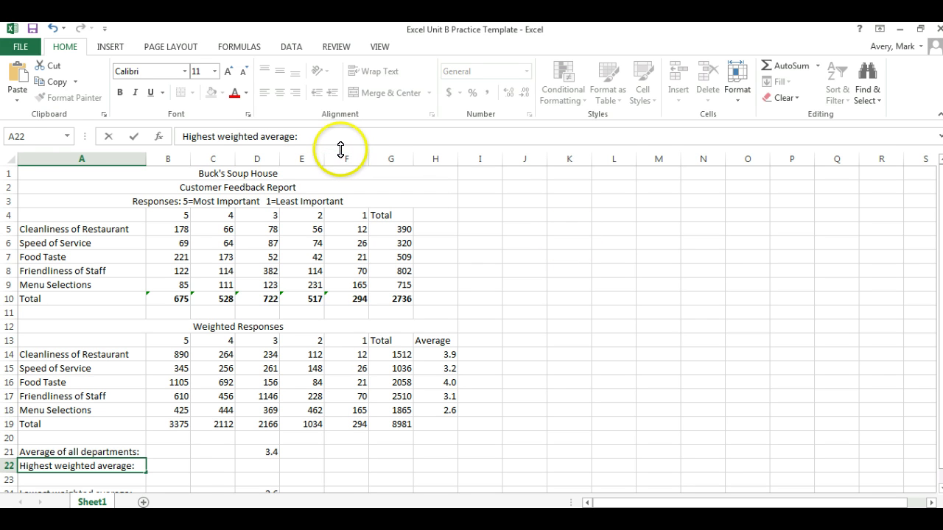
{"action": "key", "text": "Return"}
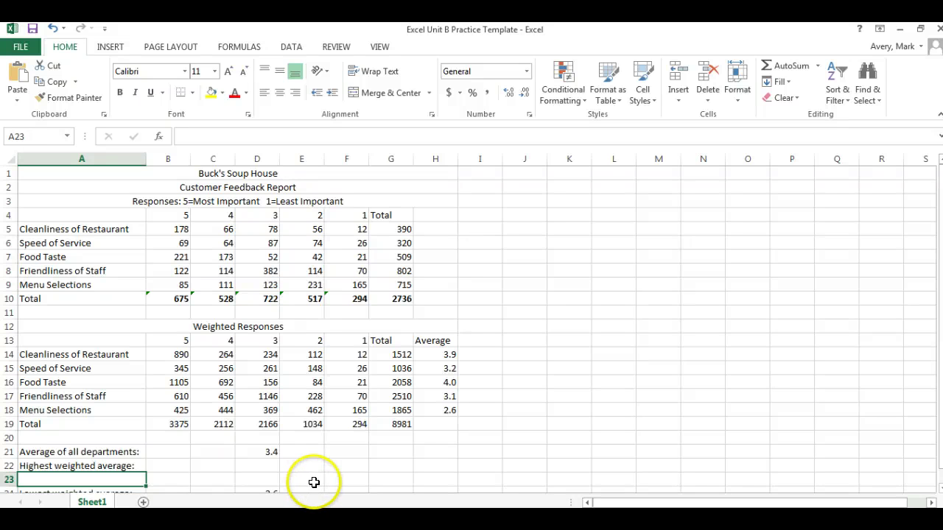
Find the highest weighted average in D22 with the formula =MAX(H14:H18).
{"action": "left_click", "coordinate": [259, 463]}
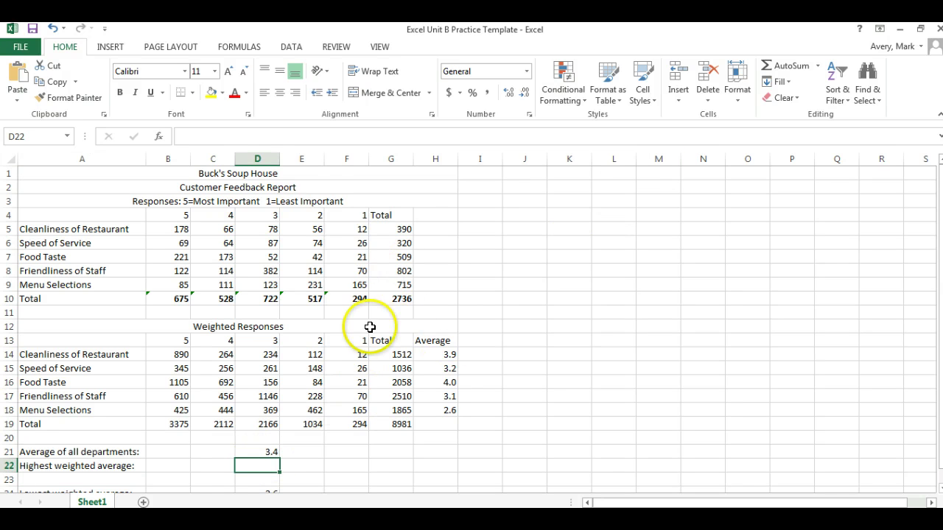
{"action": "left_click", "coordinate": [817, 65]}
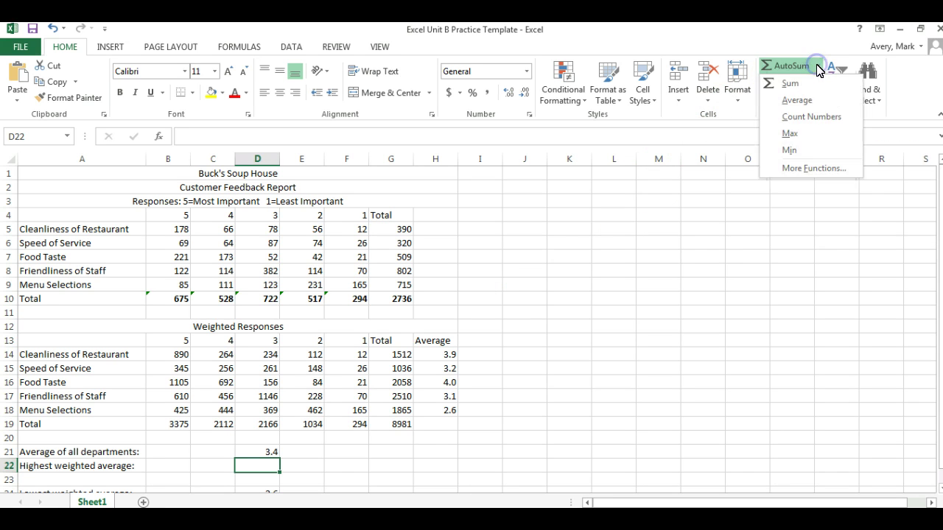
{"action": "left_click", "coordinate": [795, 136]}
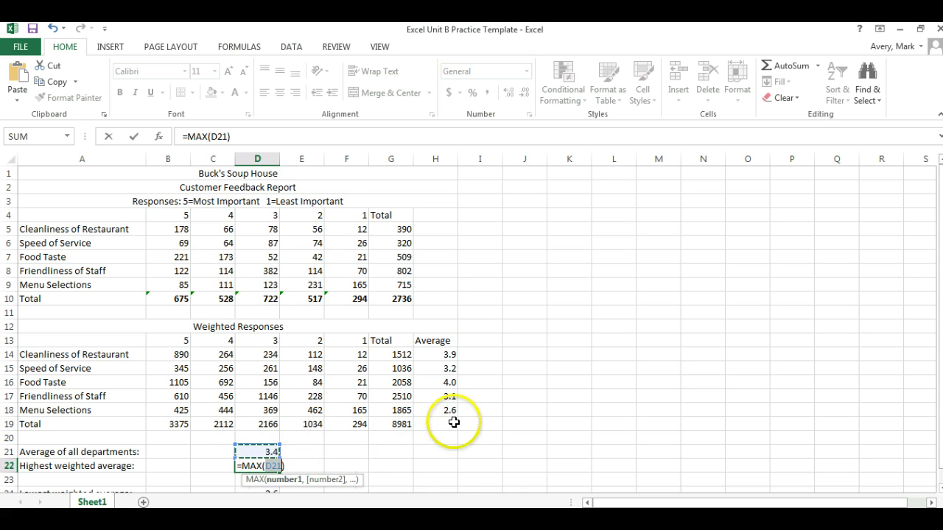
{"action": "left_click", "coordinate": [441, 354]}
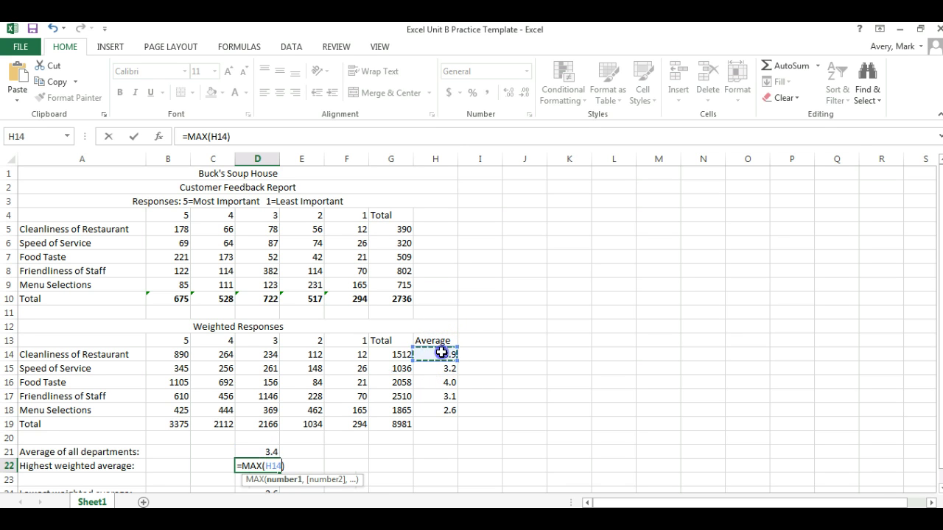
{"action": "left_click_drag", "start_coordinate": [441, 352], "coordinate": [443, 411]}
{"action": "left_click", "coordinate": [247, 466]}
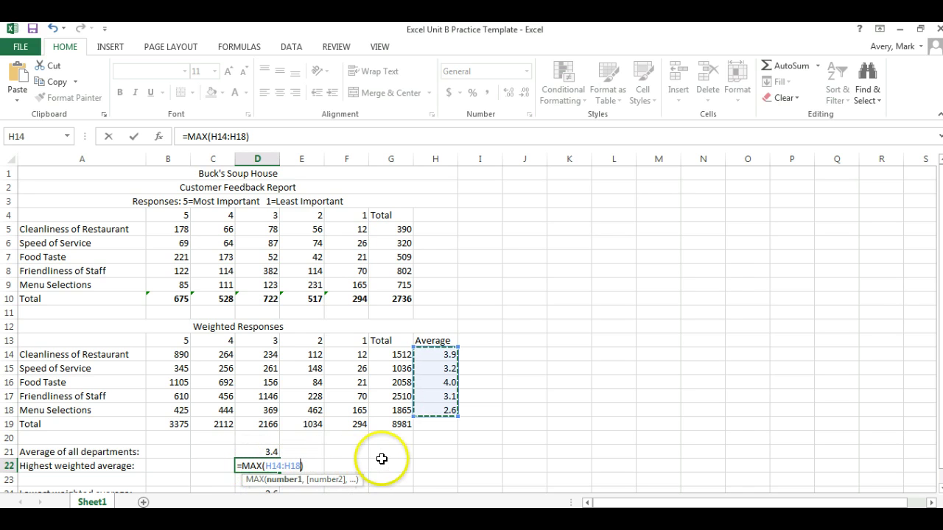
{"action": "key", "text": "Return"}
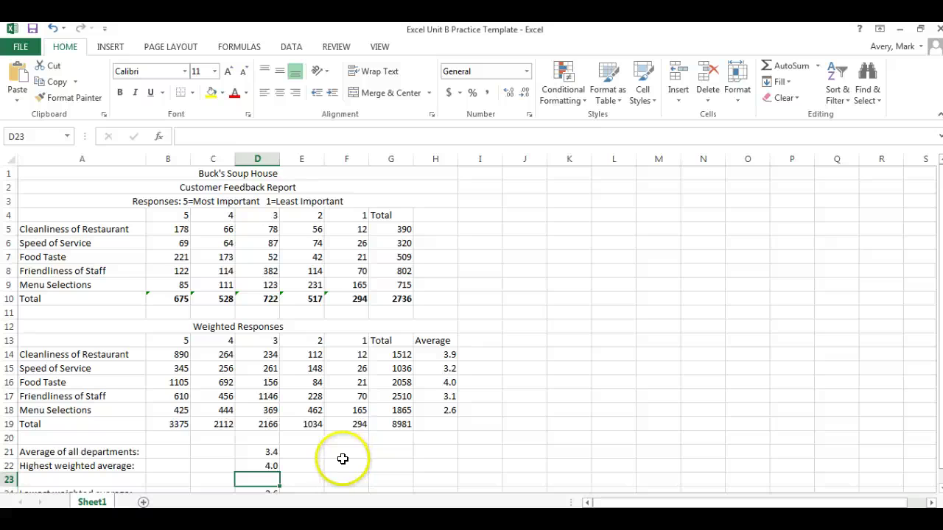
Delete the empty cells A23 through D23 above the lowest weighted average, shifting the cells below up.
{"action": "scroll", "coordinate": [343, 459], "scroll_direction": "down", "scroll_amount": 2}
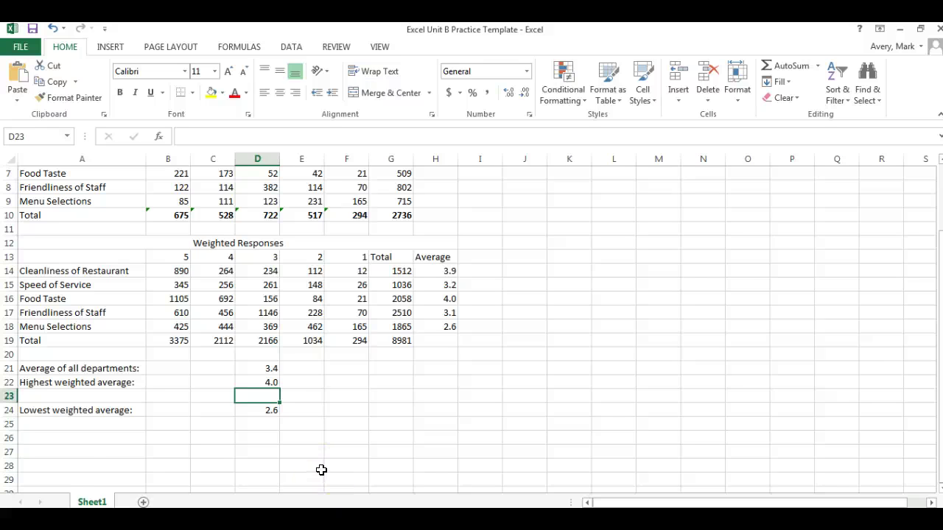
{"action": "left_click", "coordinate": [45, 395]}
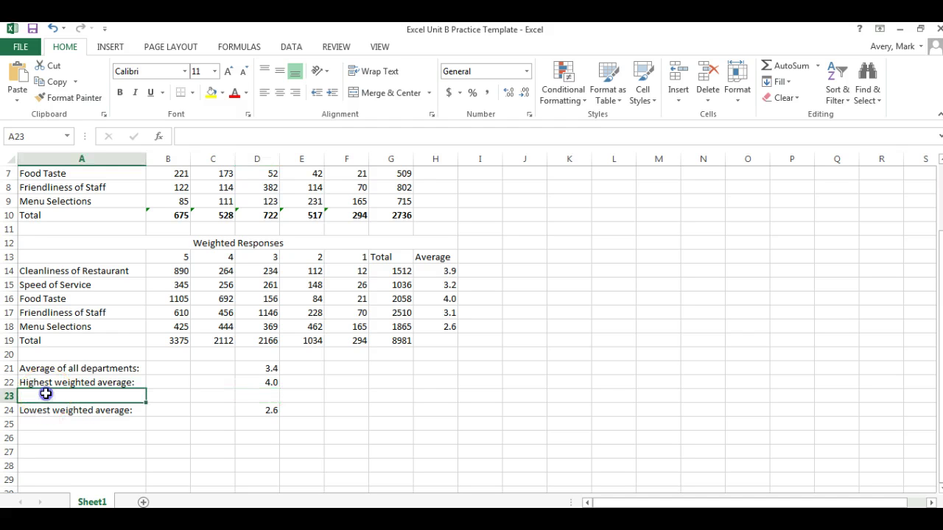
{"action": "left_click", "coordinate": [69, 462]}
{"action": "left_click", "coordinate": [61, 396]}
{"action": "left_click_drag", "start_coordinate": [60, 396], "coordinate": [263, 393]}
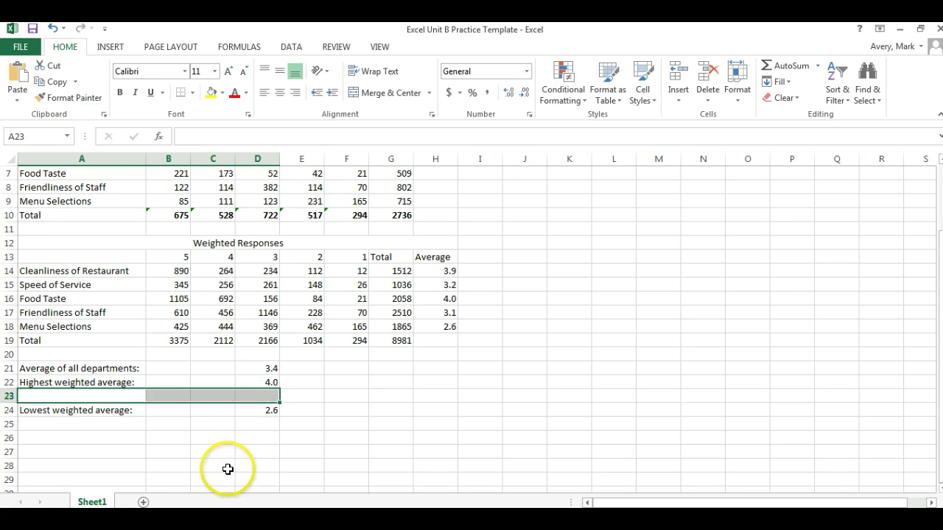
{"action": "right_click", "coordinate": [149, 394]}
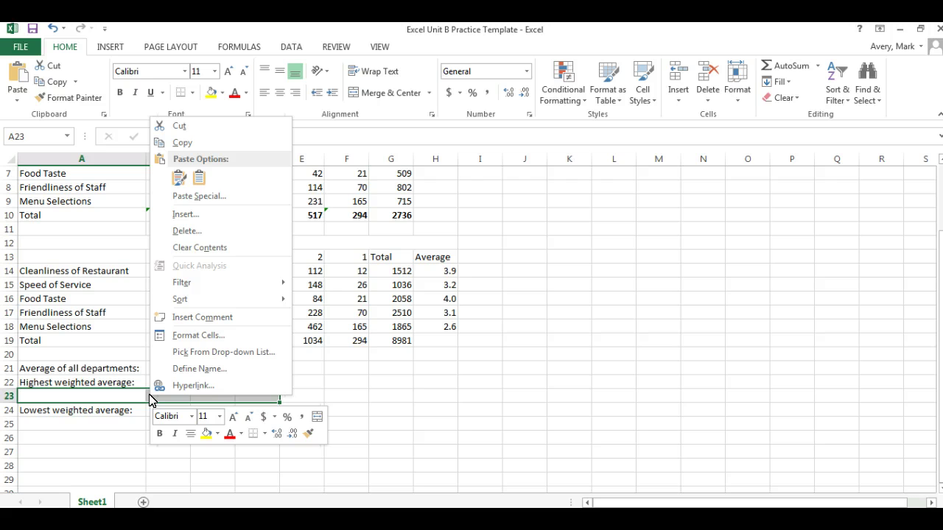
{"action": "left_click", "coordinate": [187, 232]}
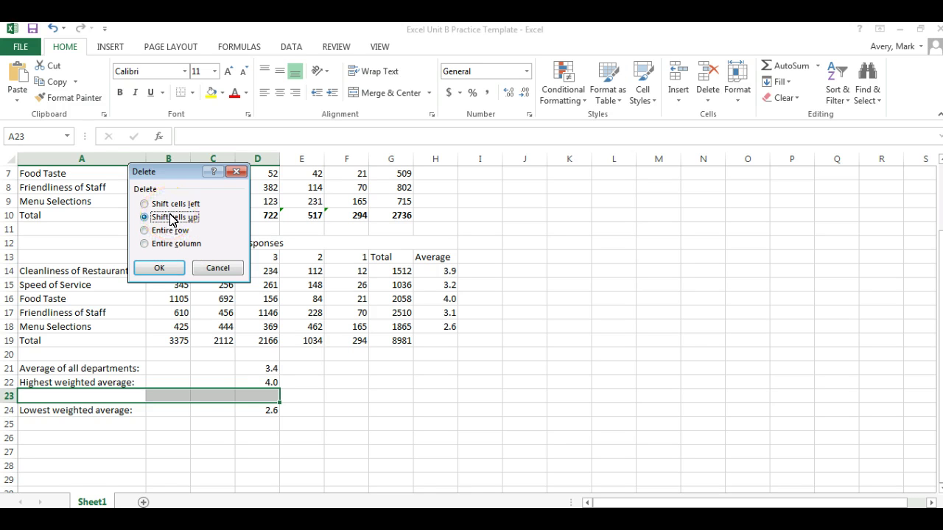
{"action": "left_click", "coordinate": [145, 218]}
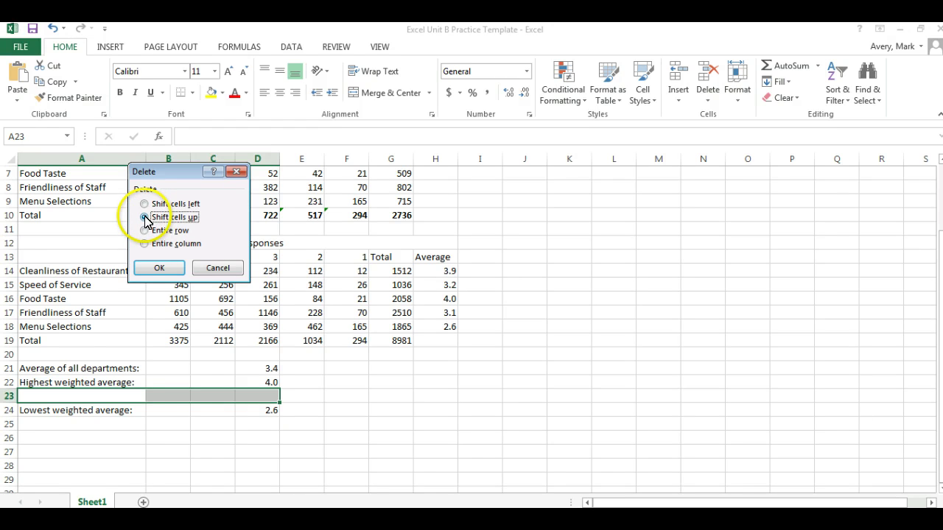
{"action": "left_click", "coordinate": [145, 218]}
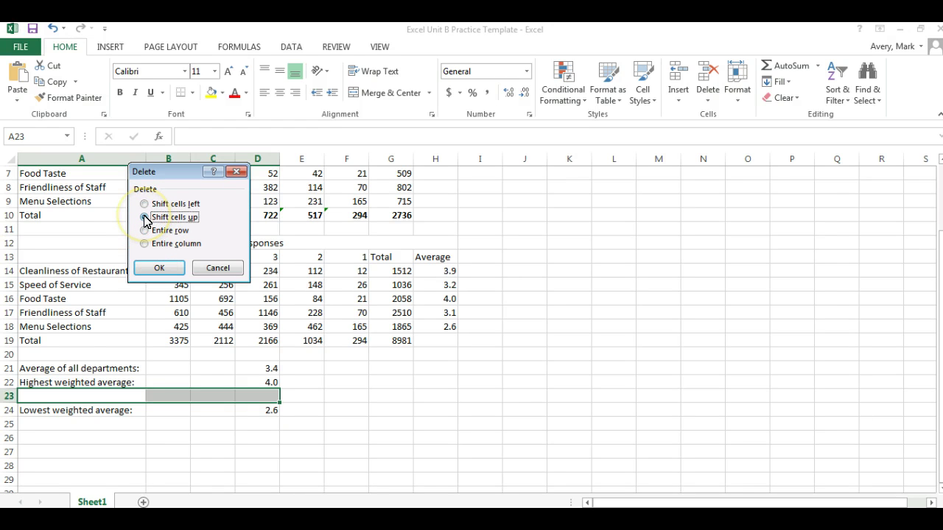
{"action": "left_click", "coordinate": [162, 269]}
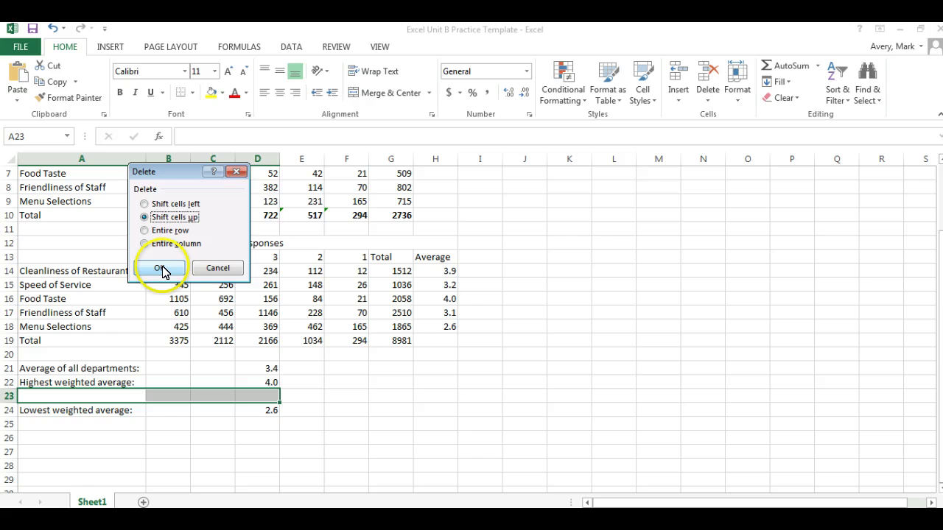